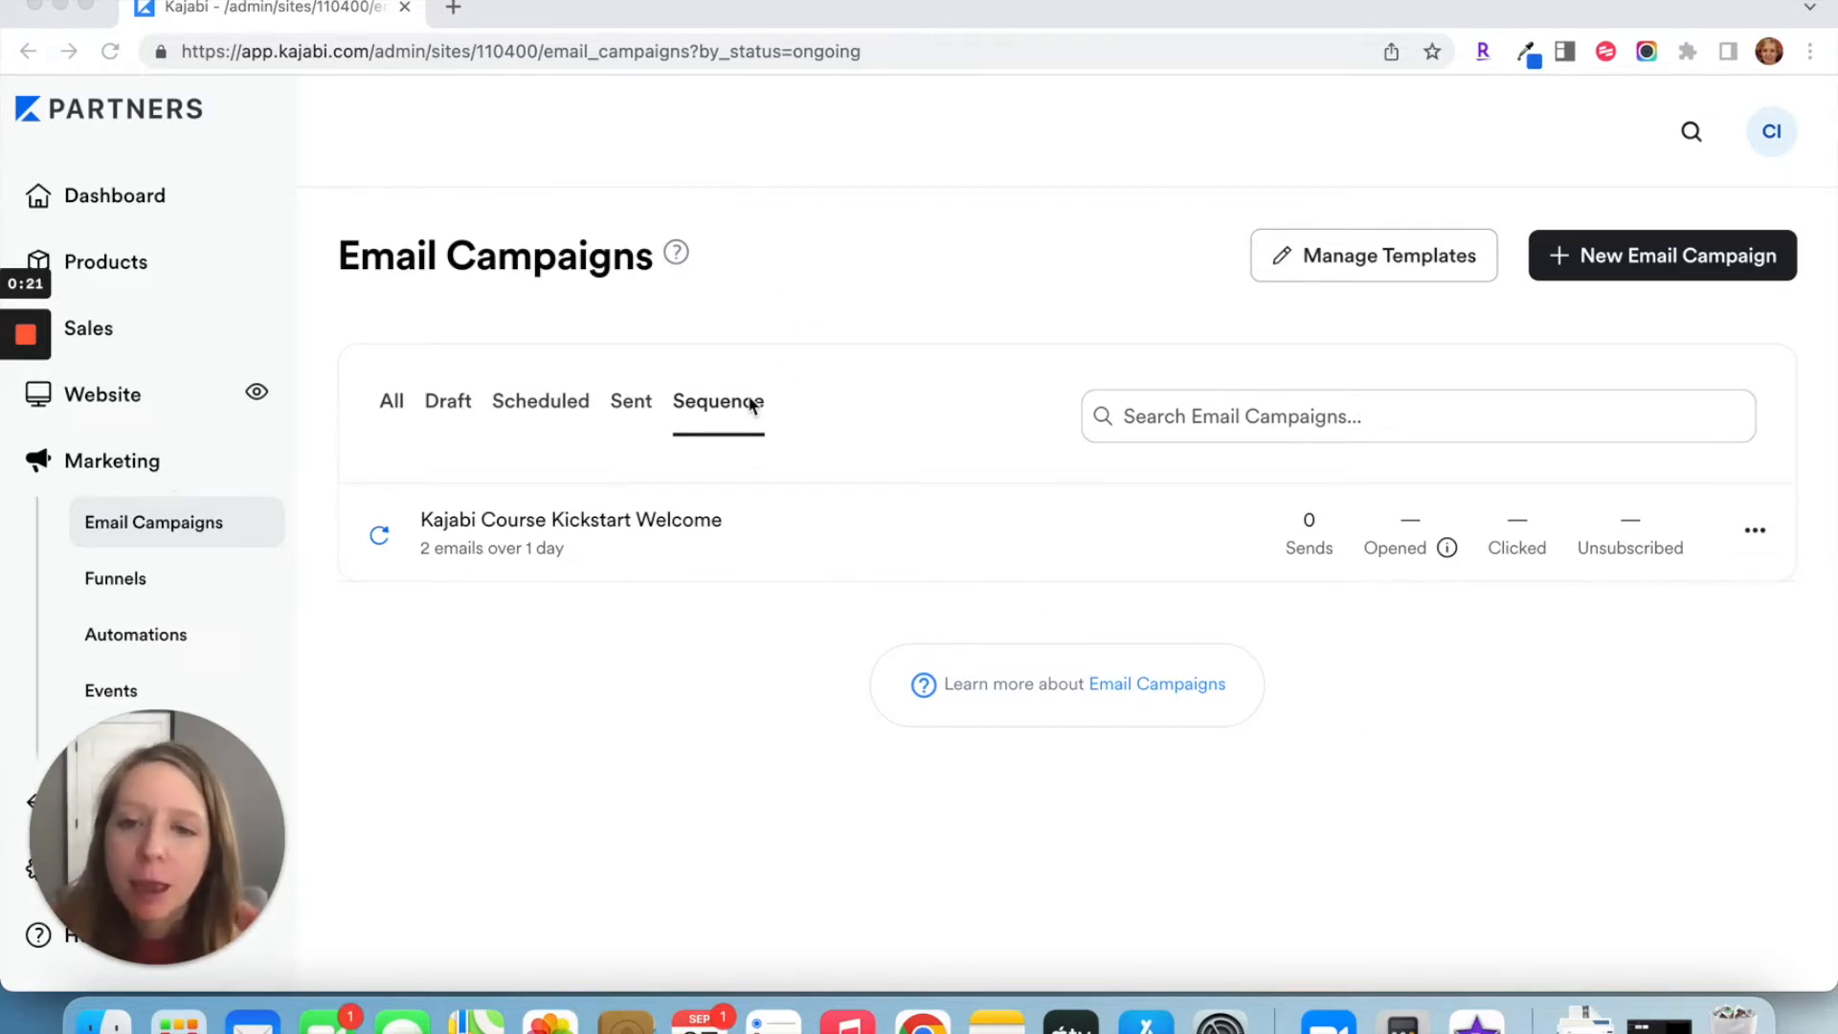
# Step: Open the Kajabi Course Kickstart Welcome sequence and review its settings, including exclusions, follow-up sequence and sending time
pyautogui.click(693, 521)
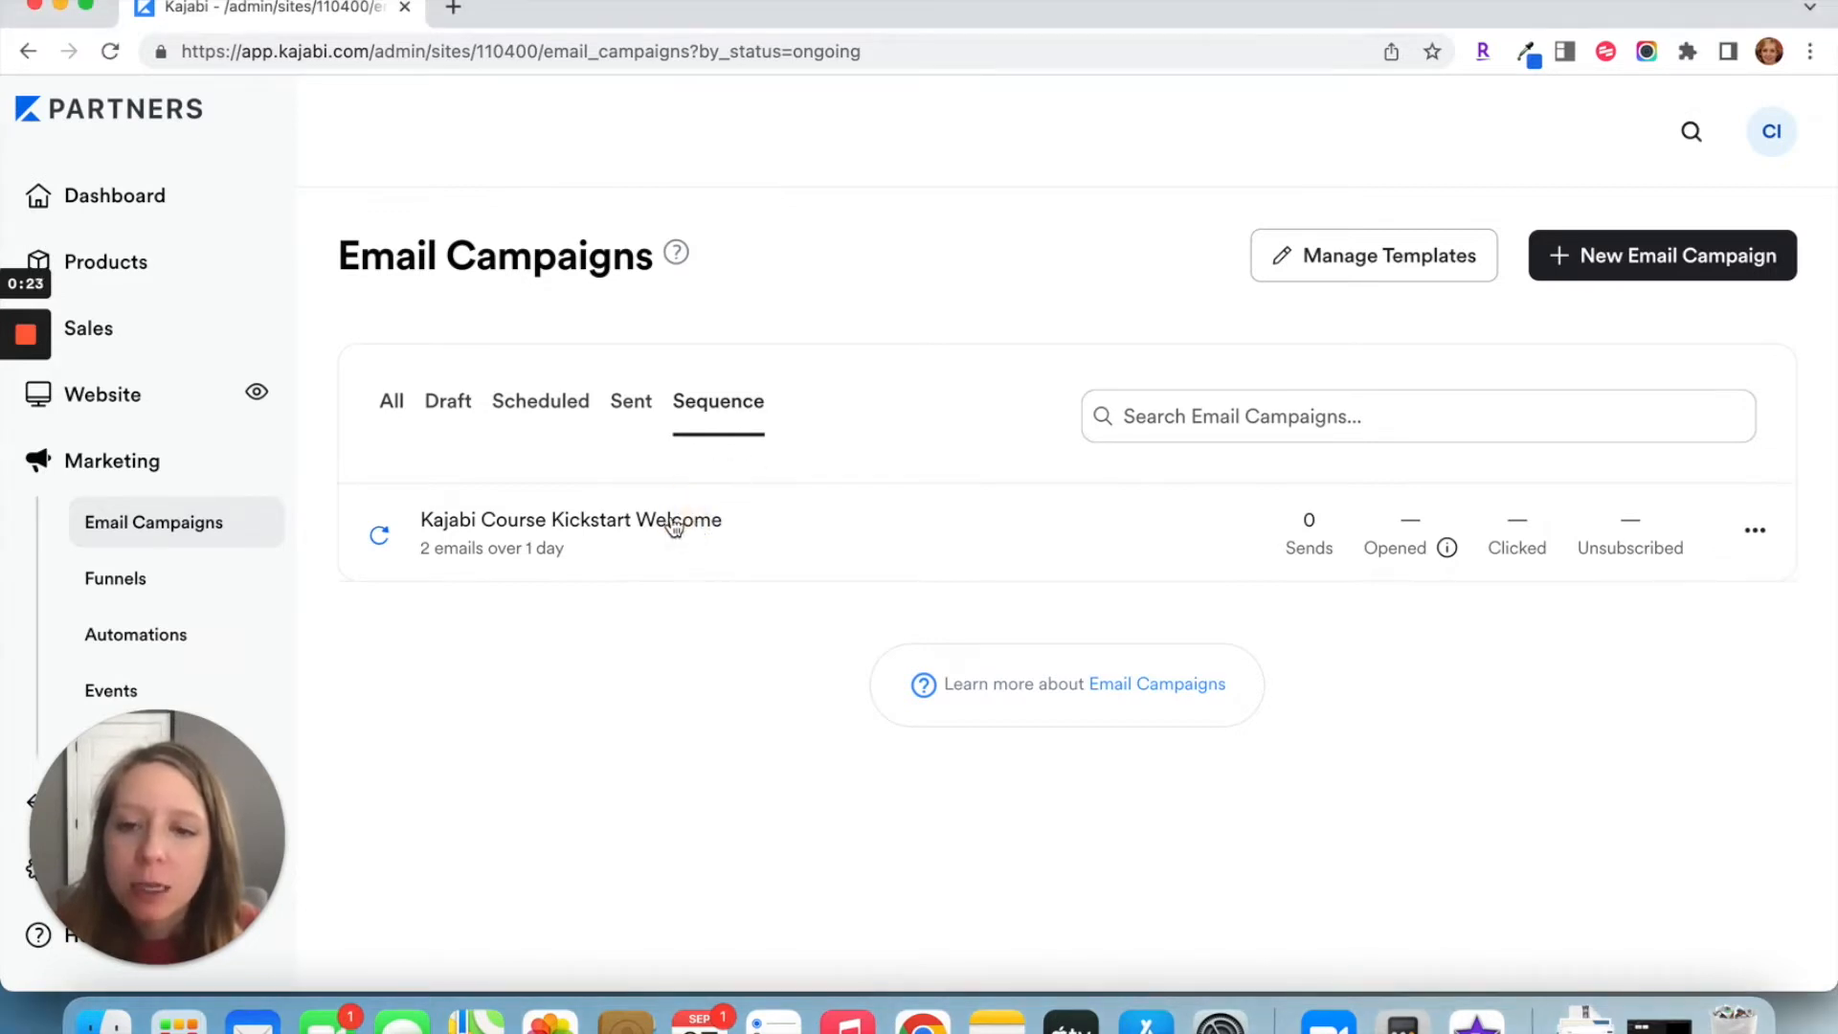
pyautogui.click(673, 522)
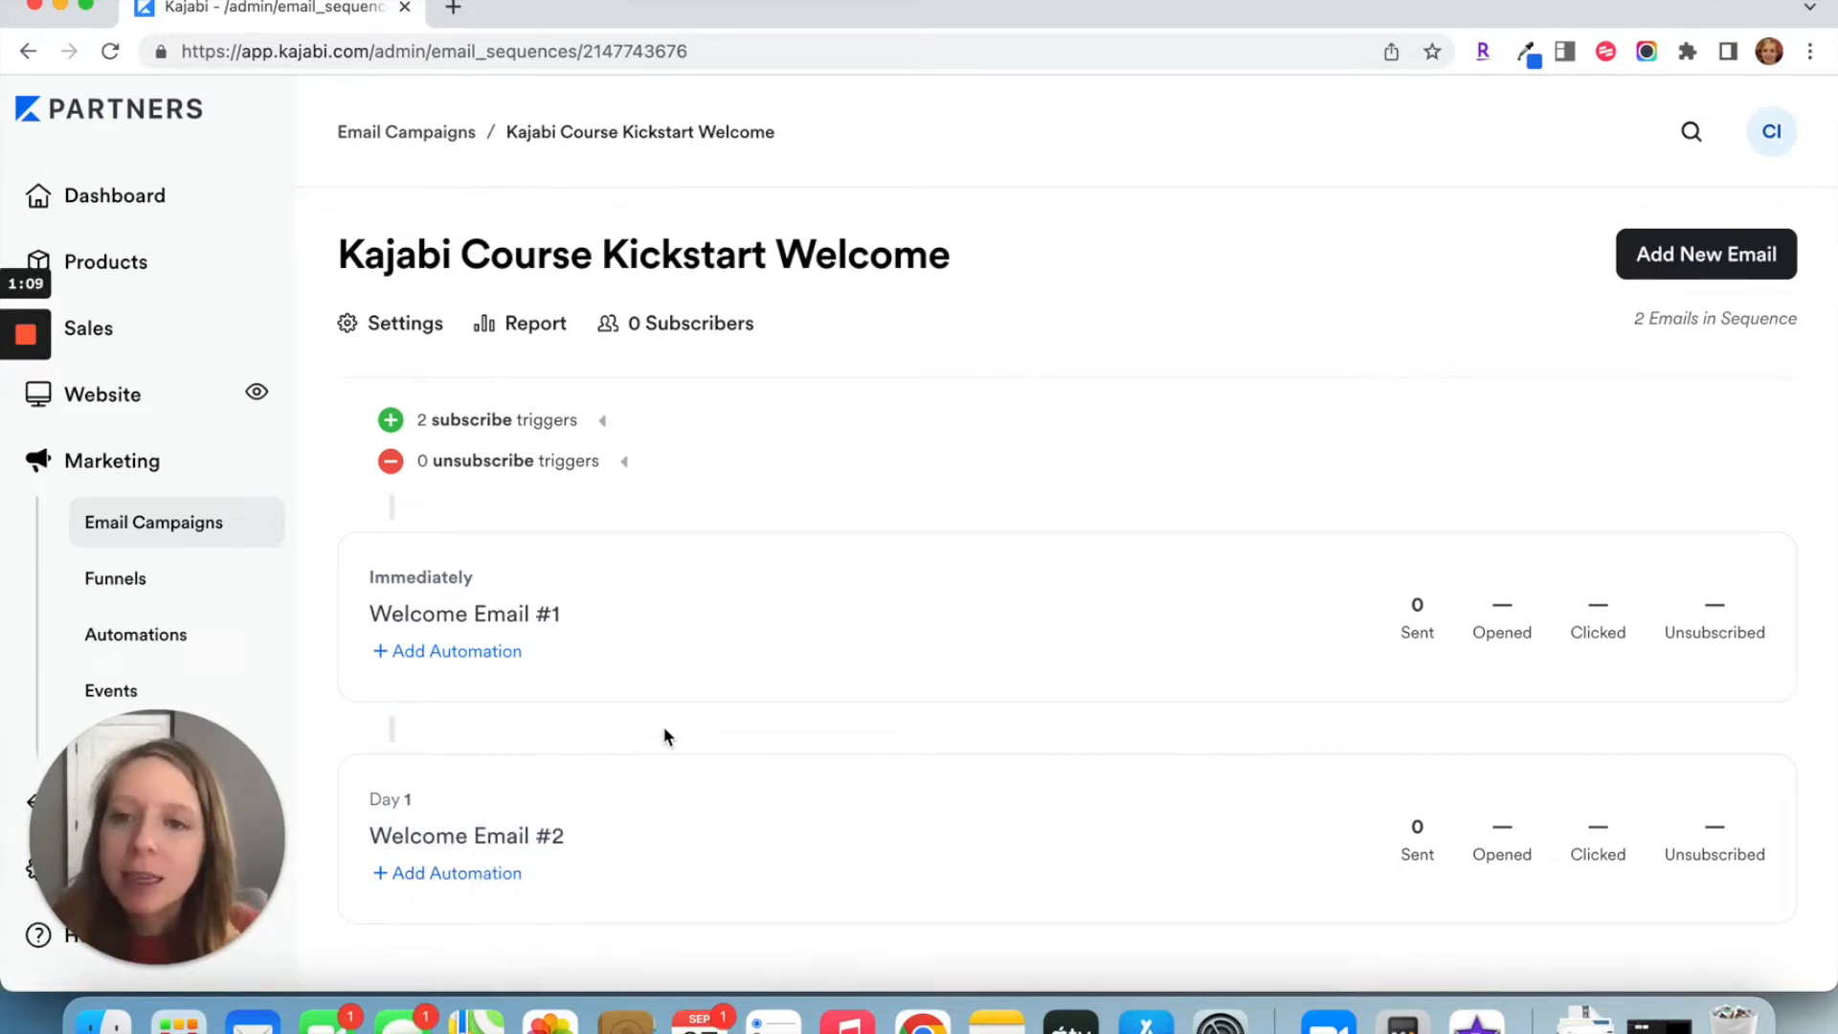
pyautogui.click(426, 326)
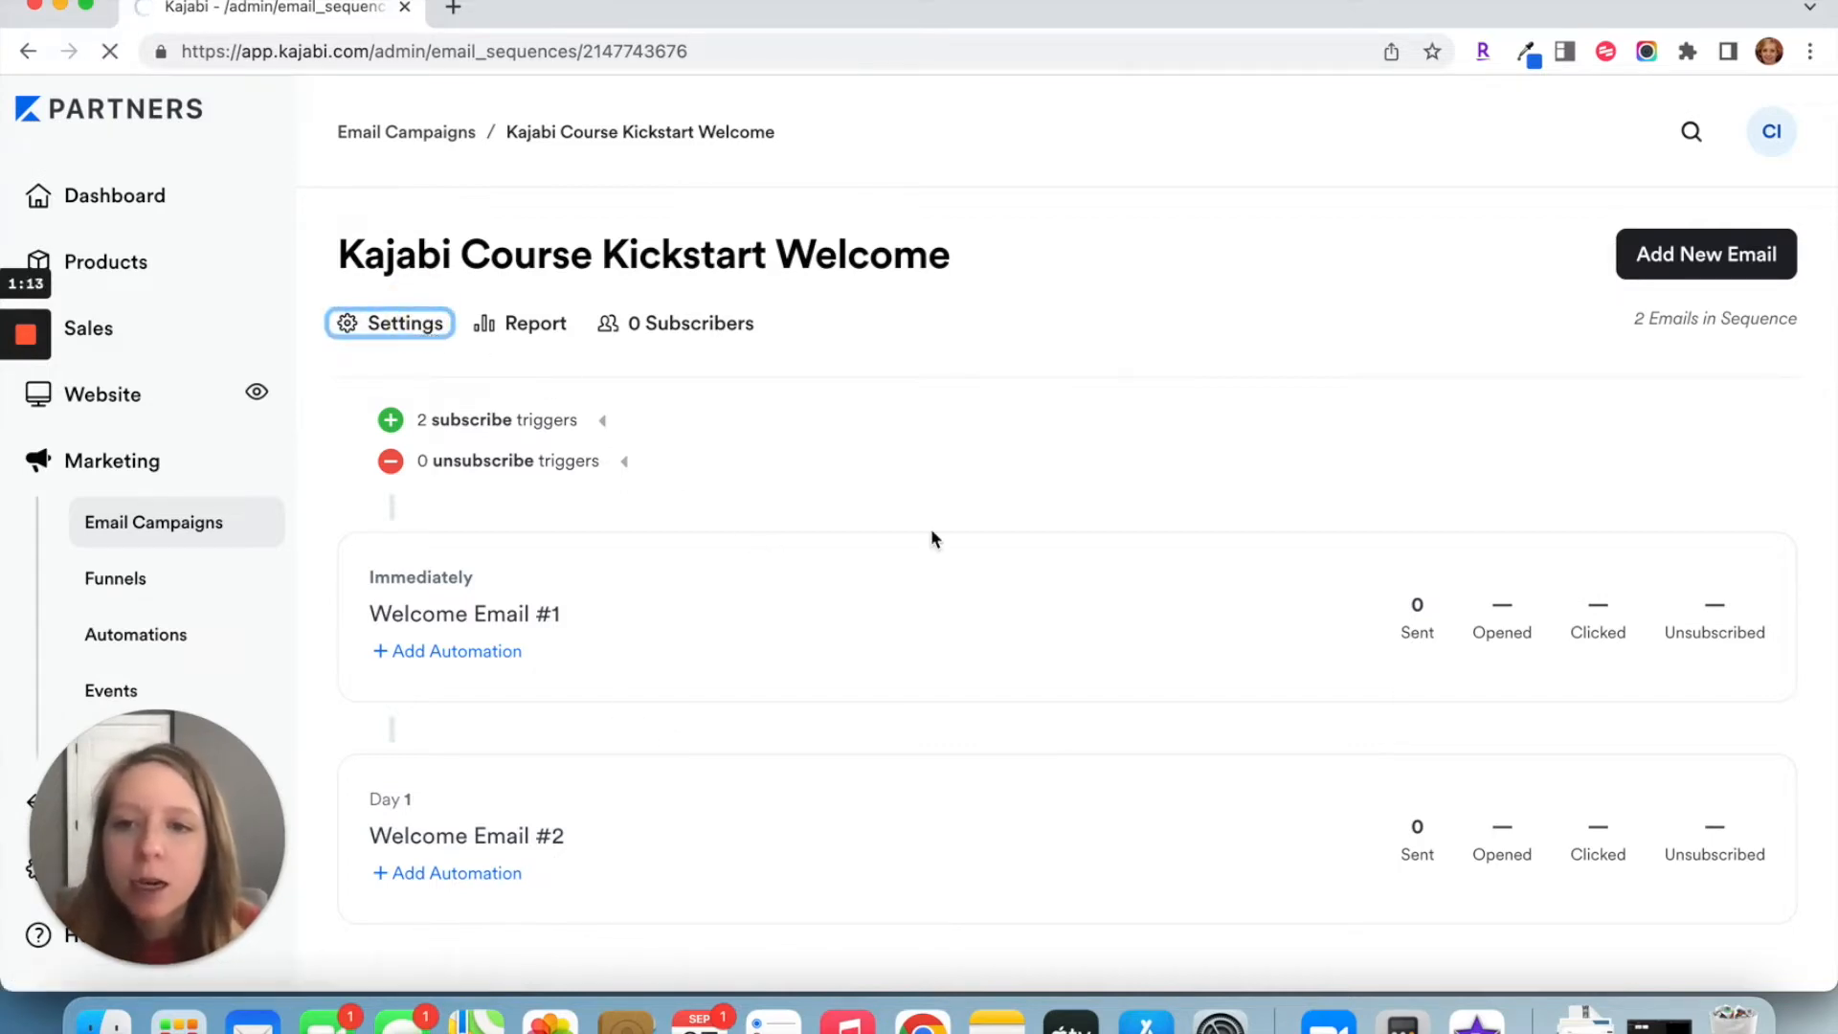
pyautogui.scroll(-7, 933, 535)
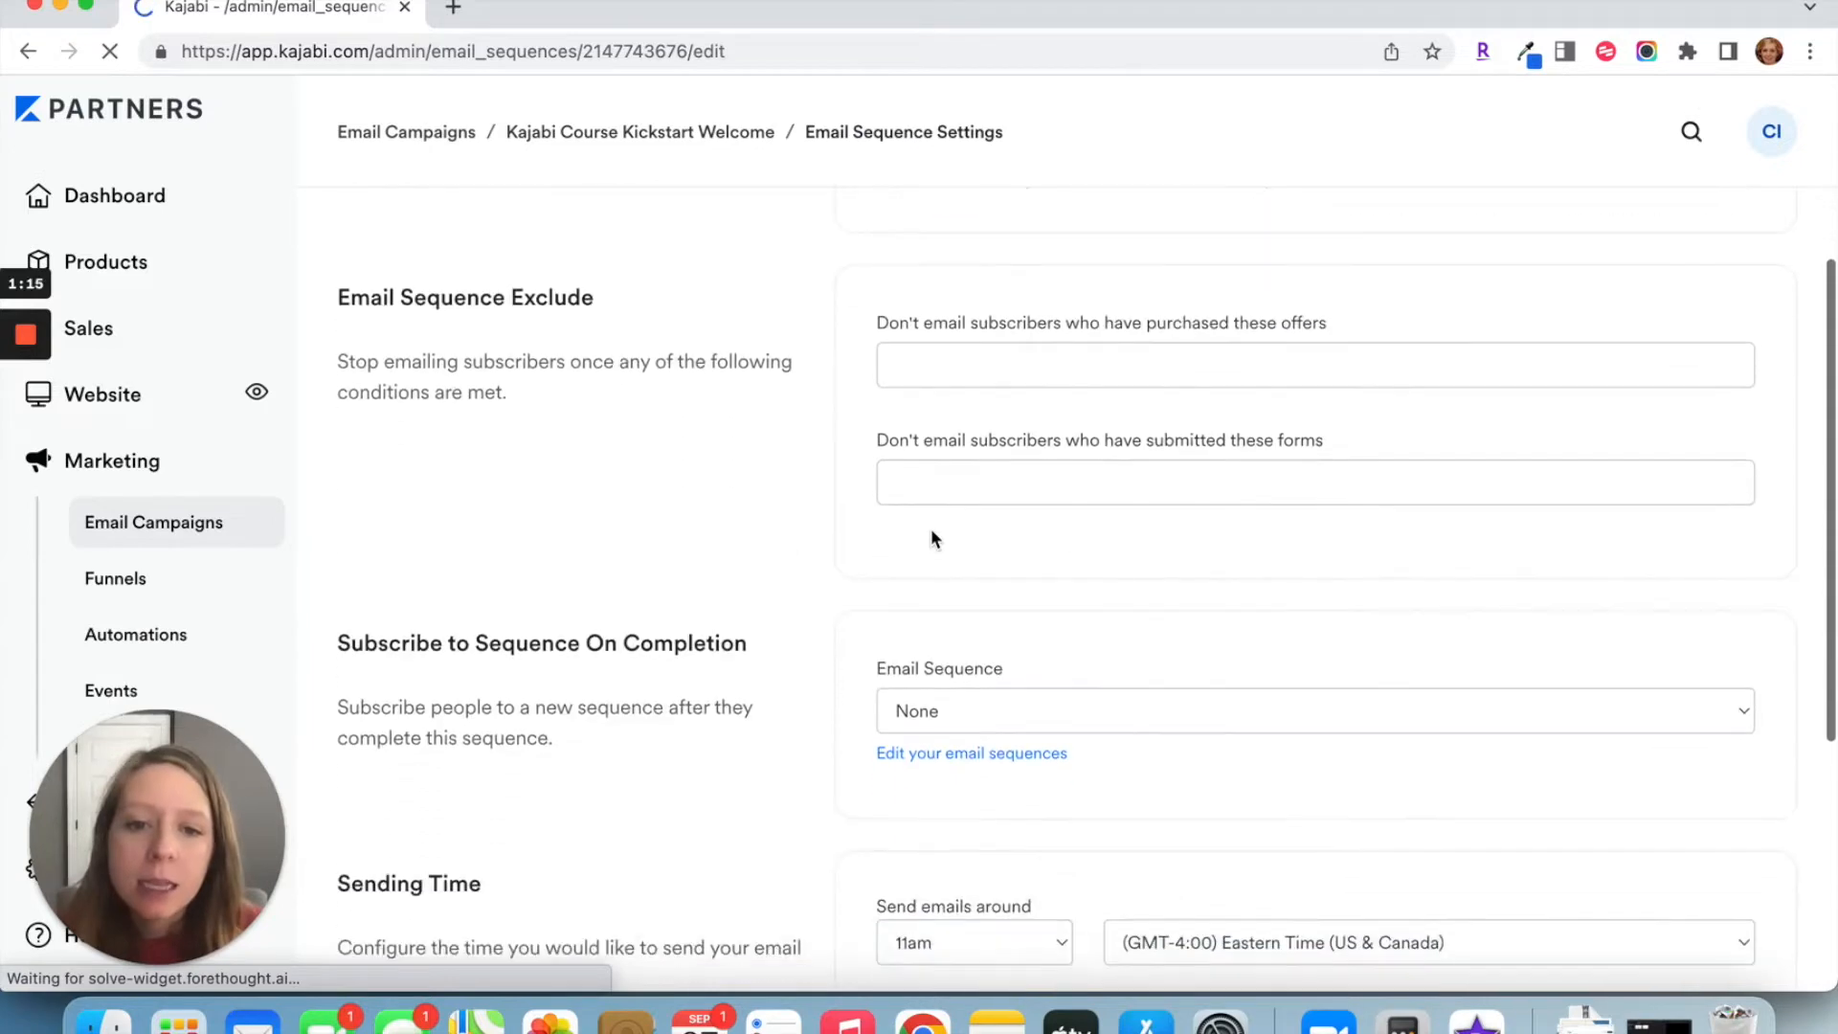
pyautogui.scroll(-1, 931, 528)
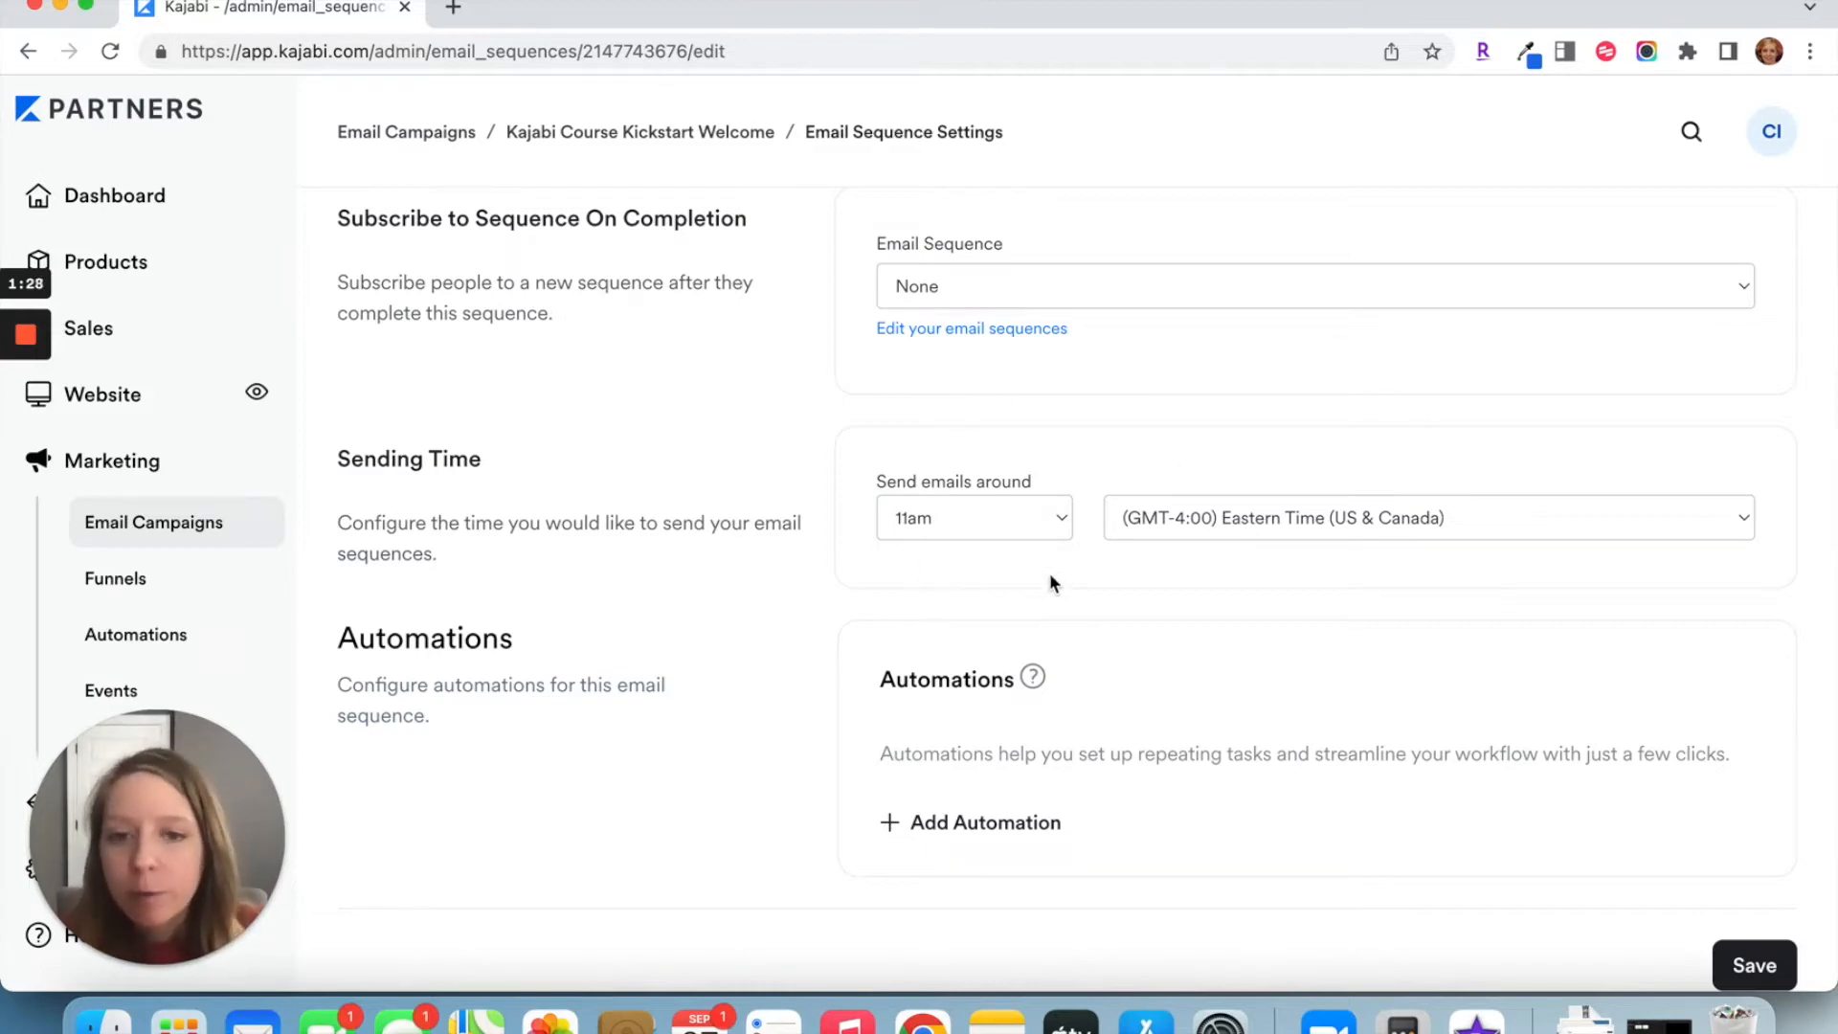
pyautogui.scroll(7, 1052, 583)
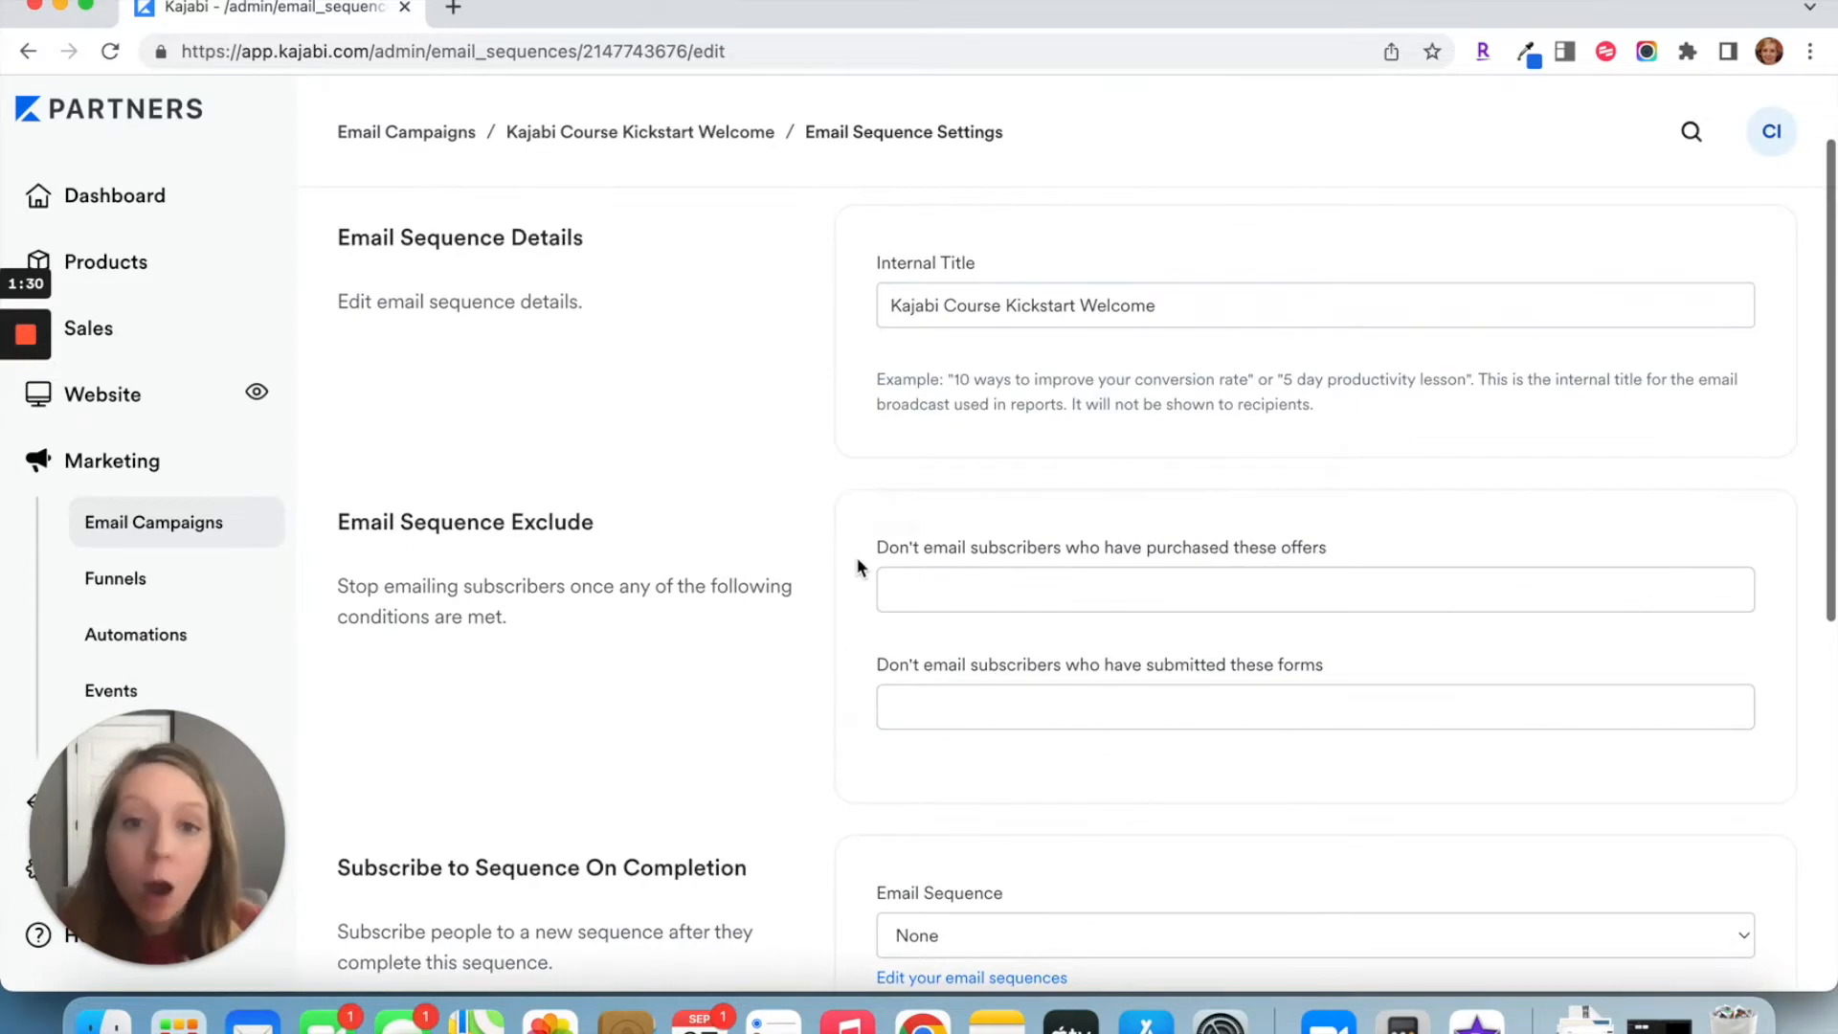
pyautogui.scroll(2, 858, 560)
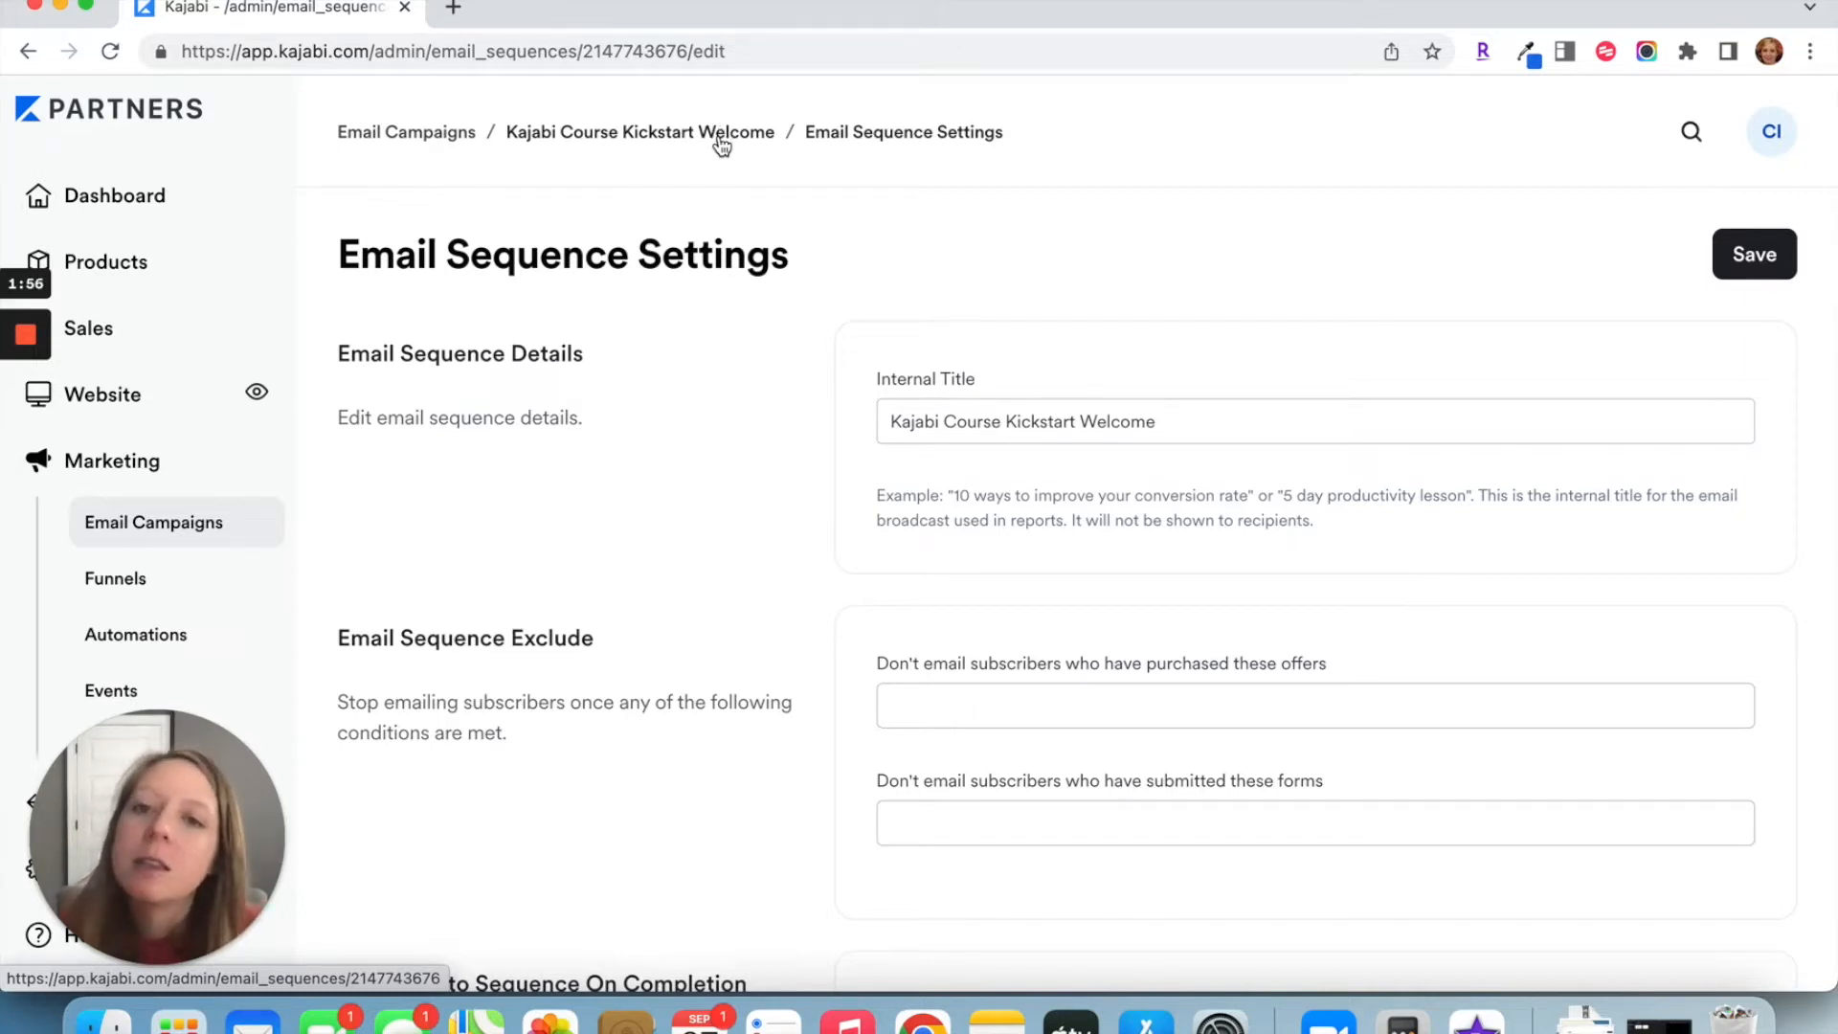
pyautogui.click(723, 140)
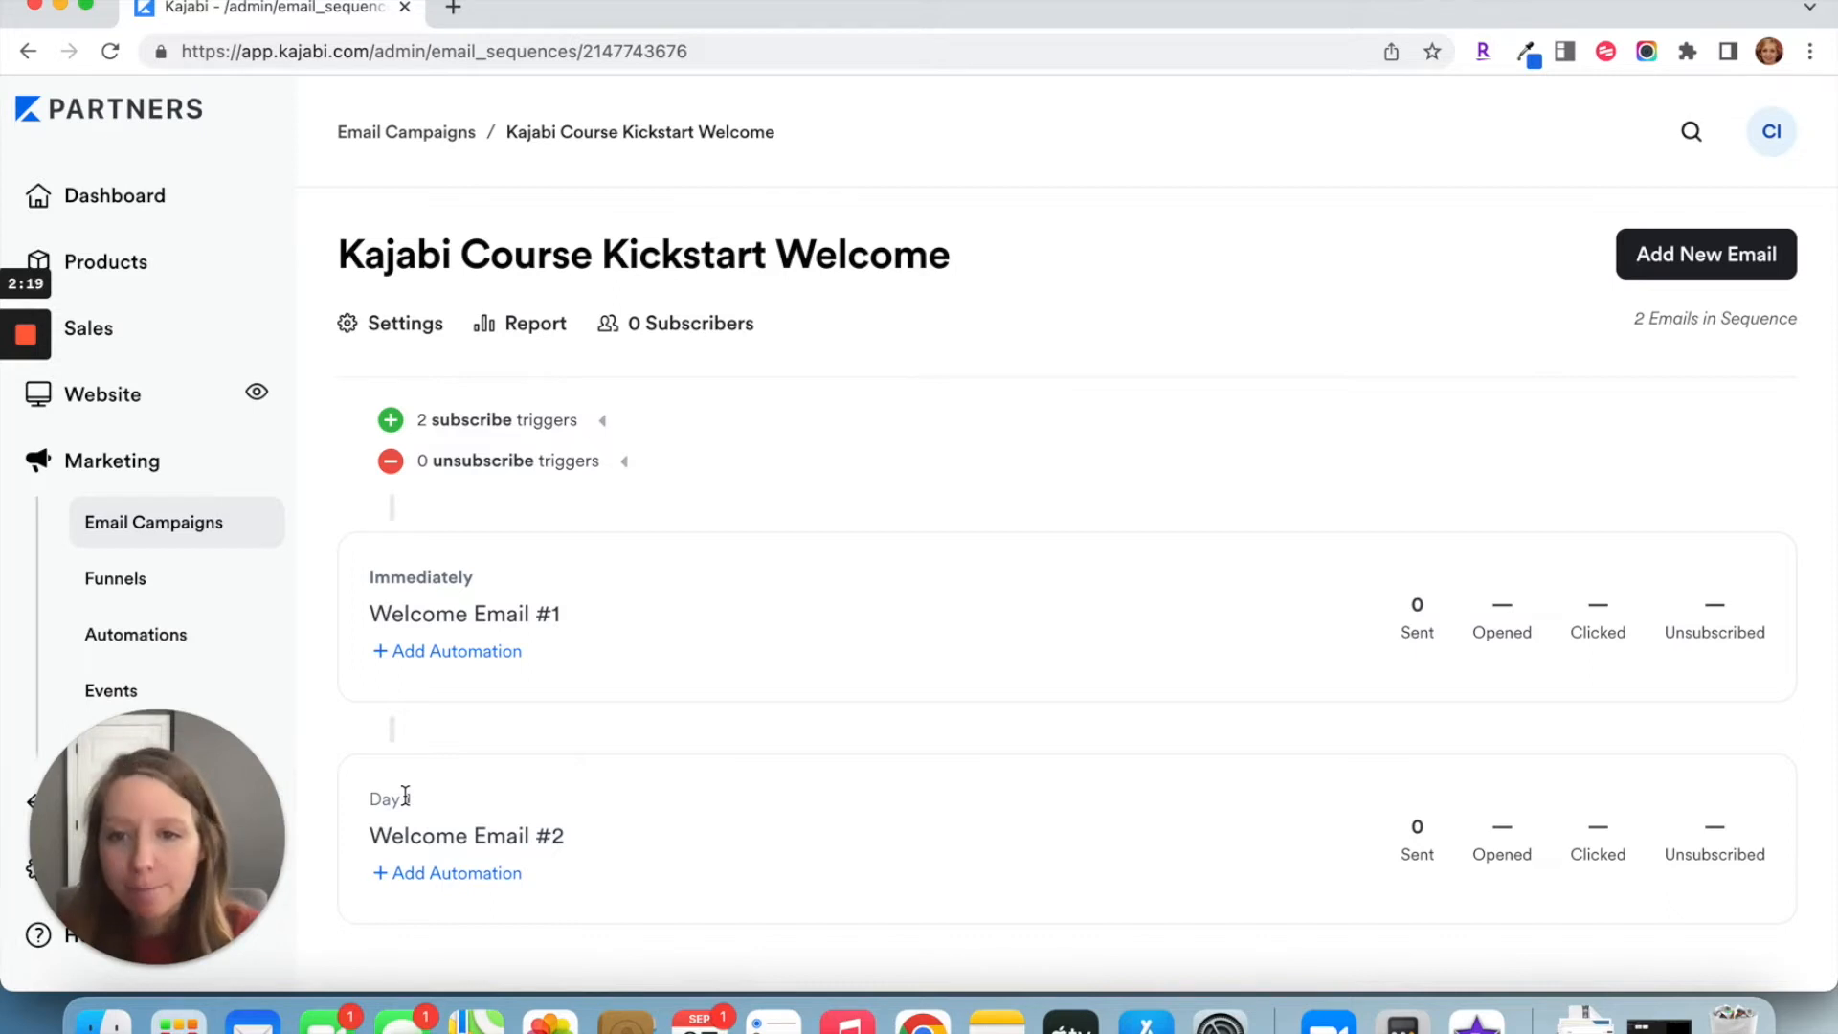
# Step: Change the sequence's internal title to "Kajabi Course Kickstart Welcome A" and save the settings
pyautogui.click(411, 324)
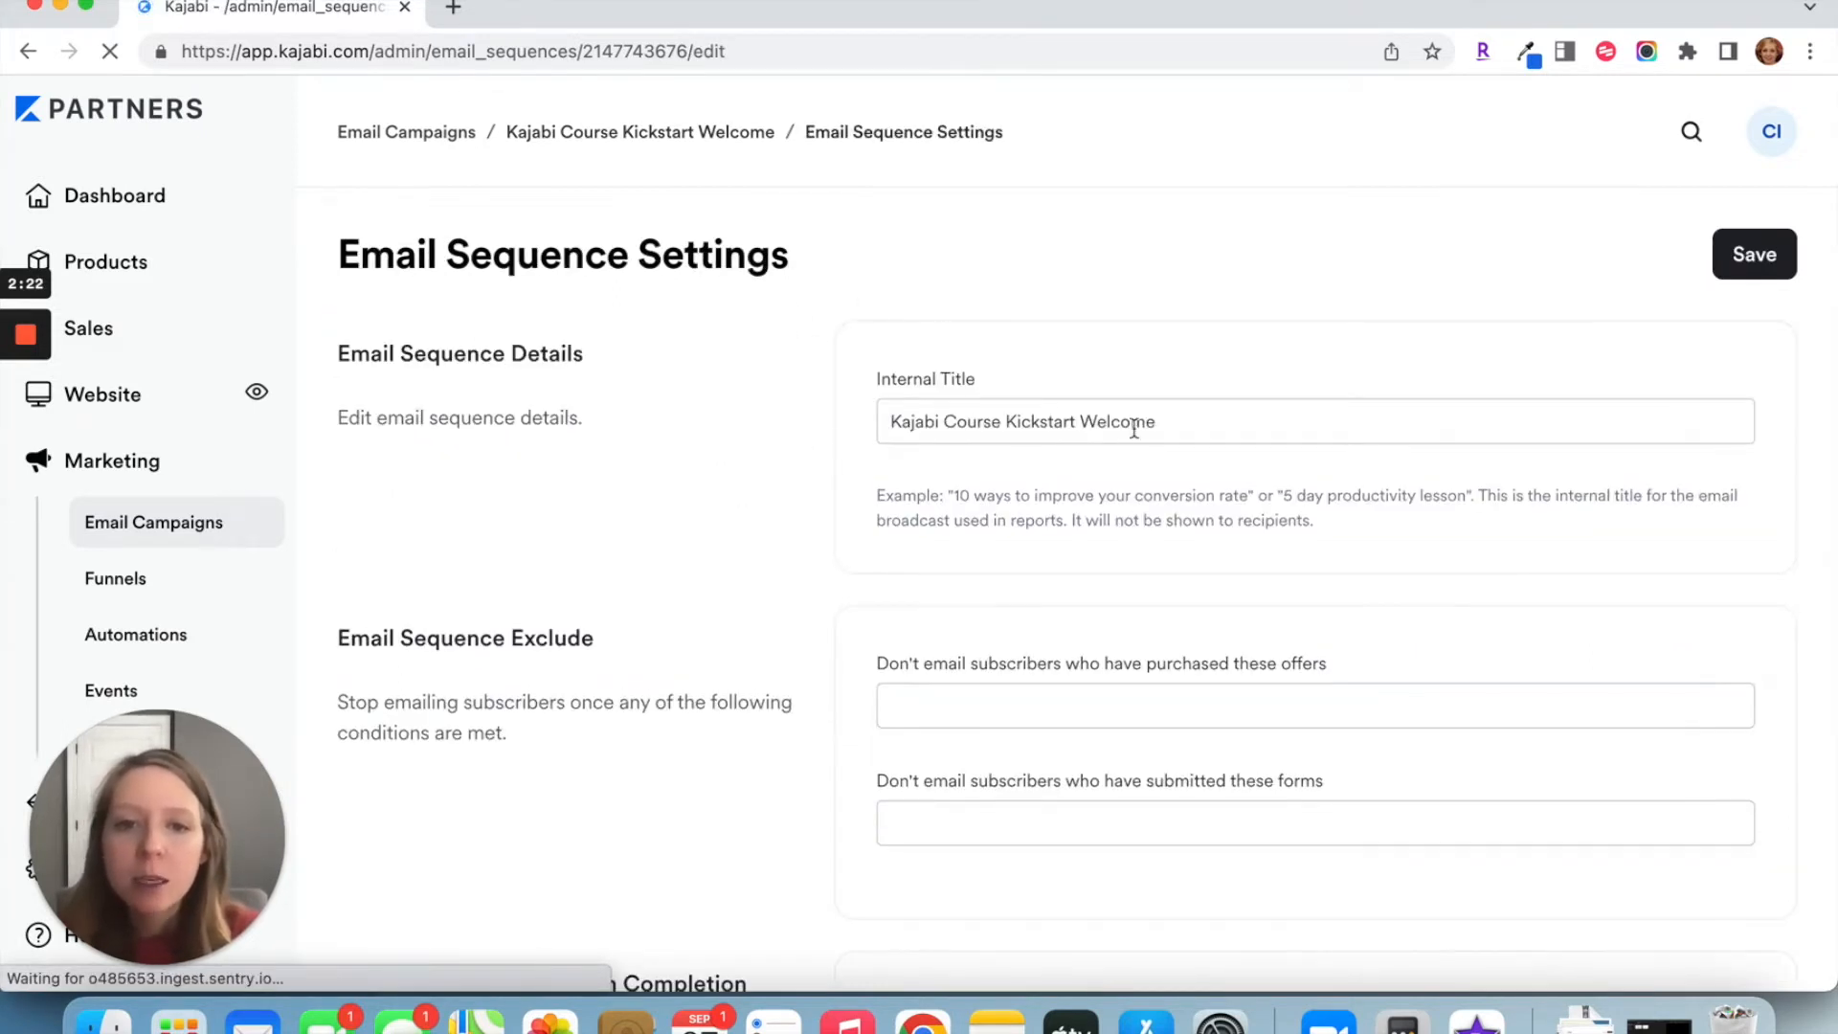
pyautogui.click(1196, 415)
pyautogui.write('[')
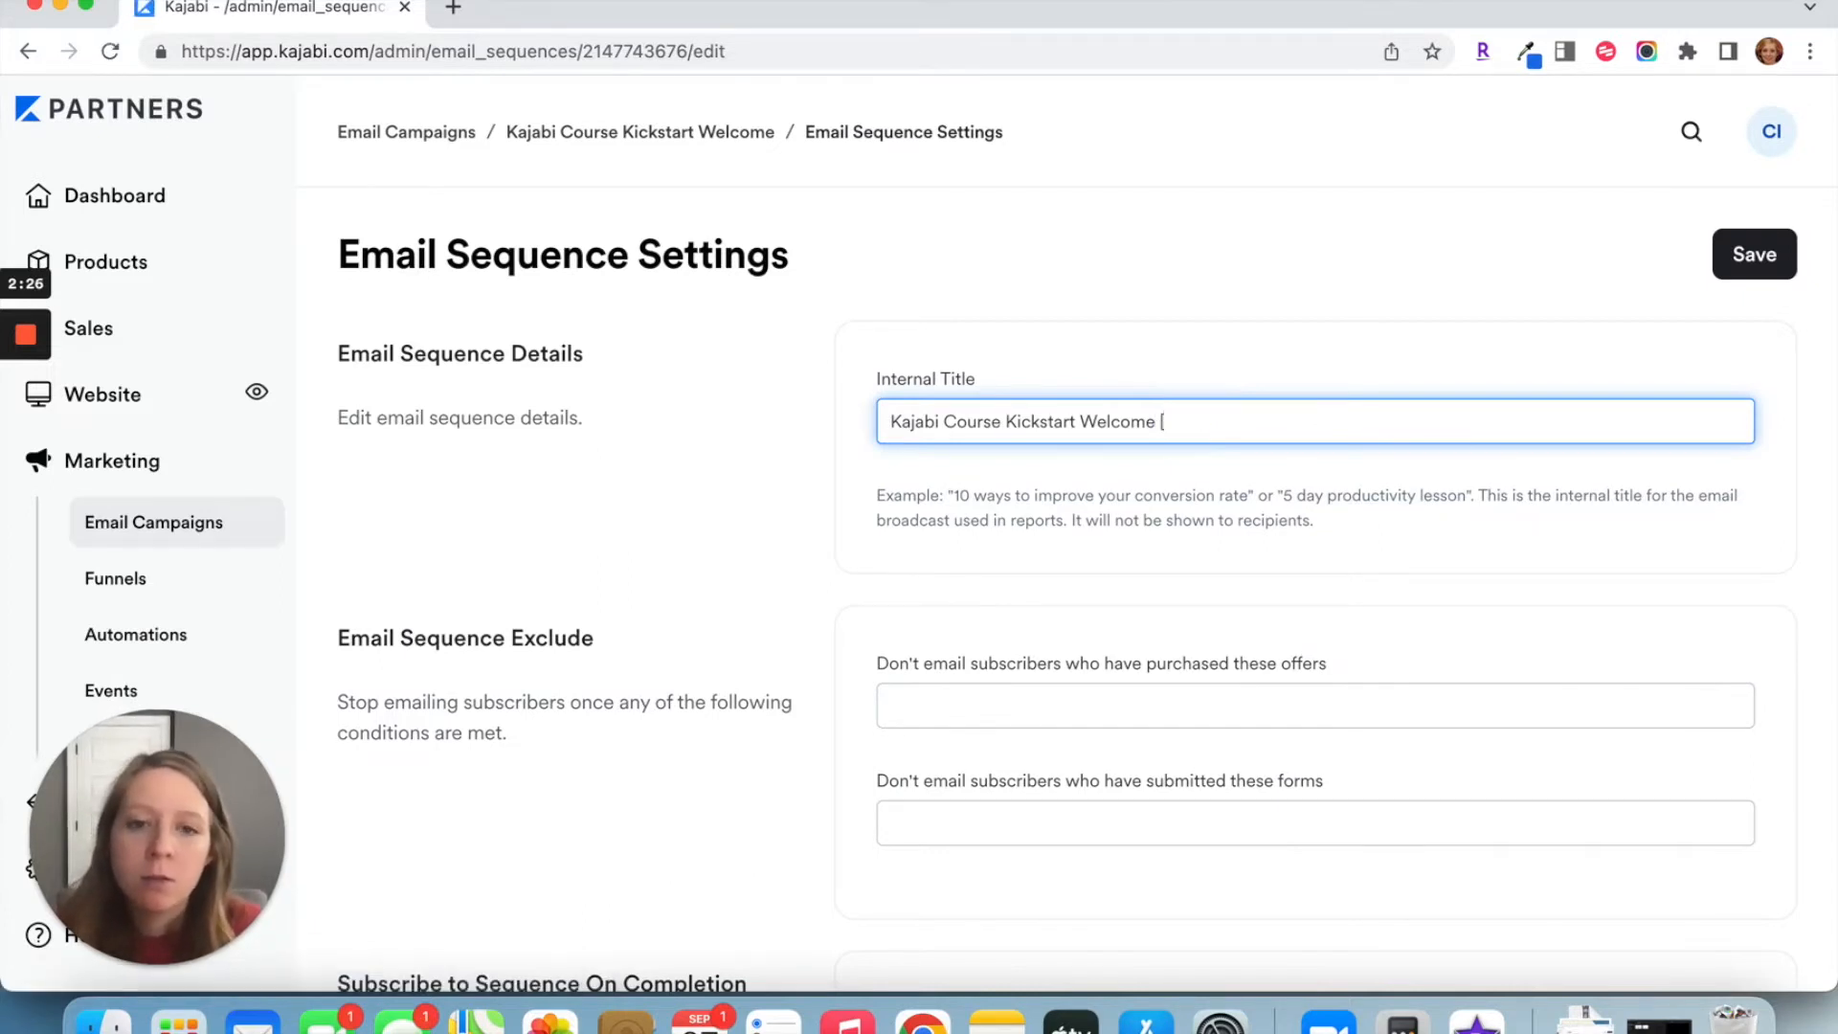
pyautogui.press('BackSpace')
pyautogui.write('A')
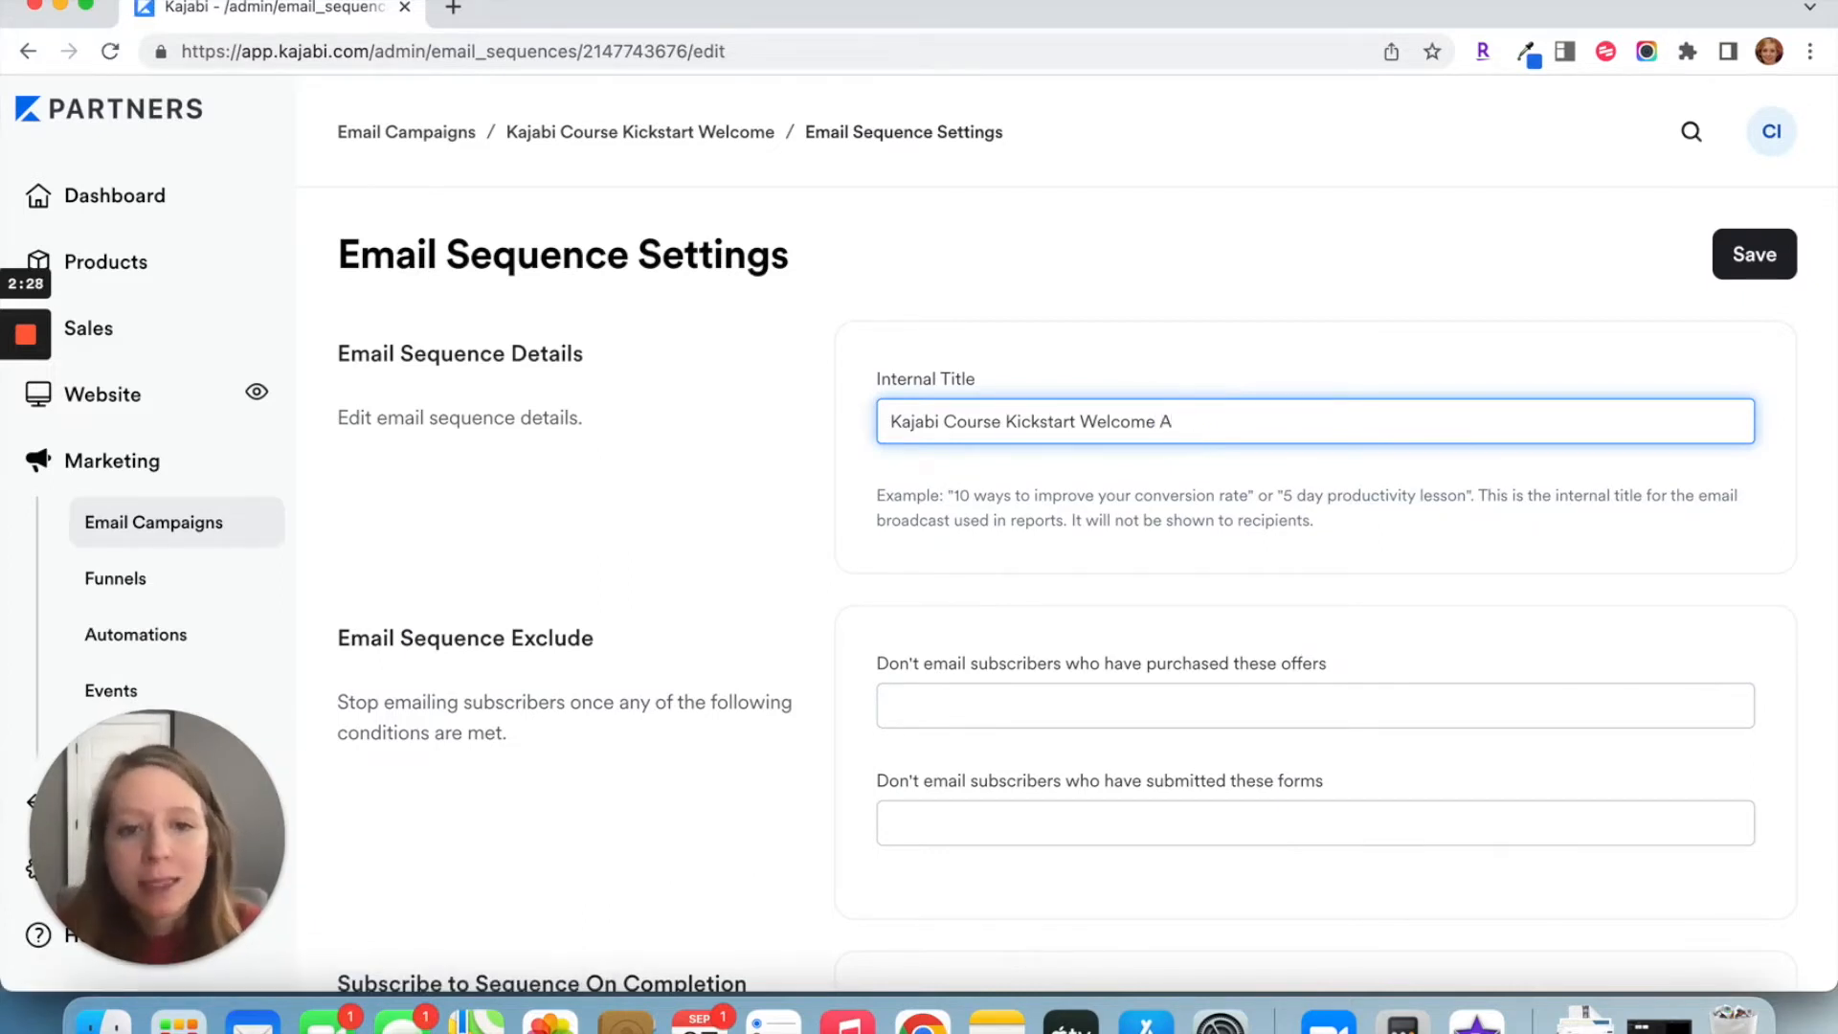
pyautogui.click(1735, 258)
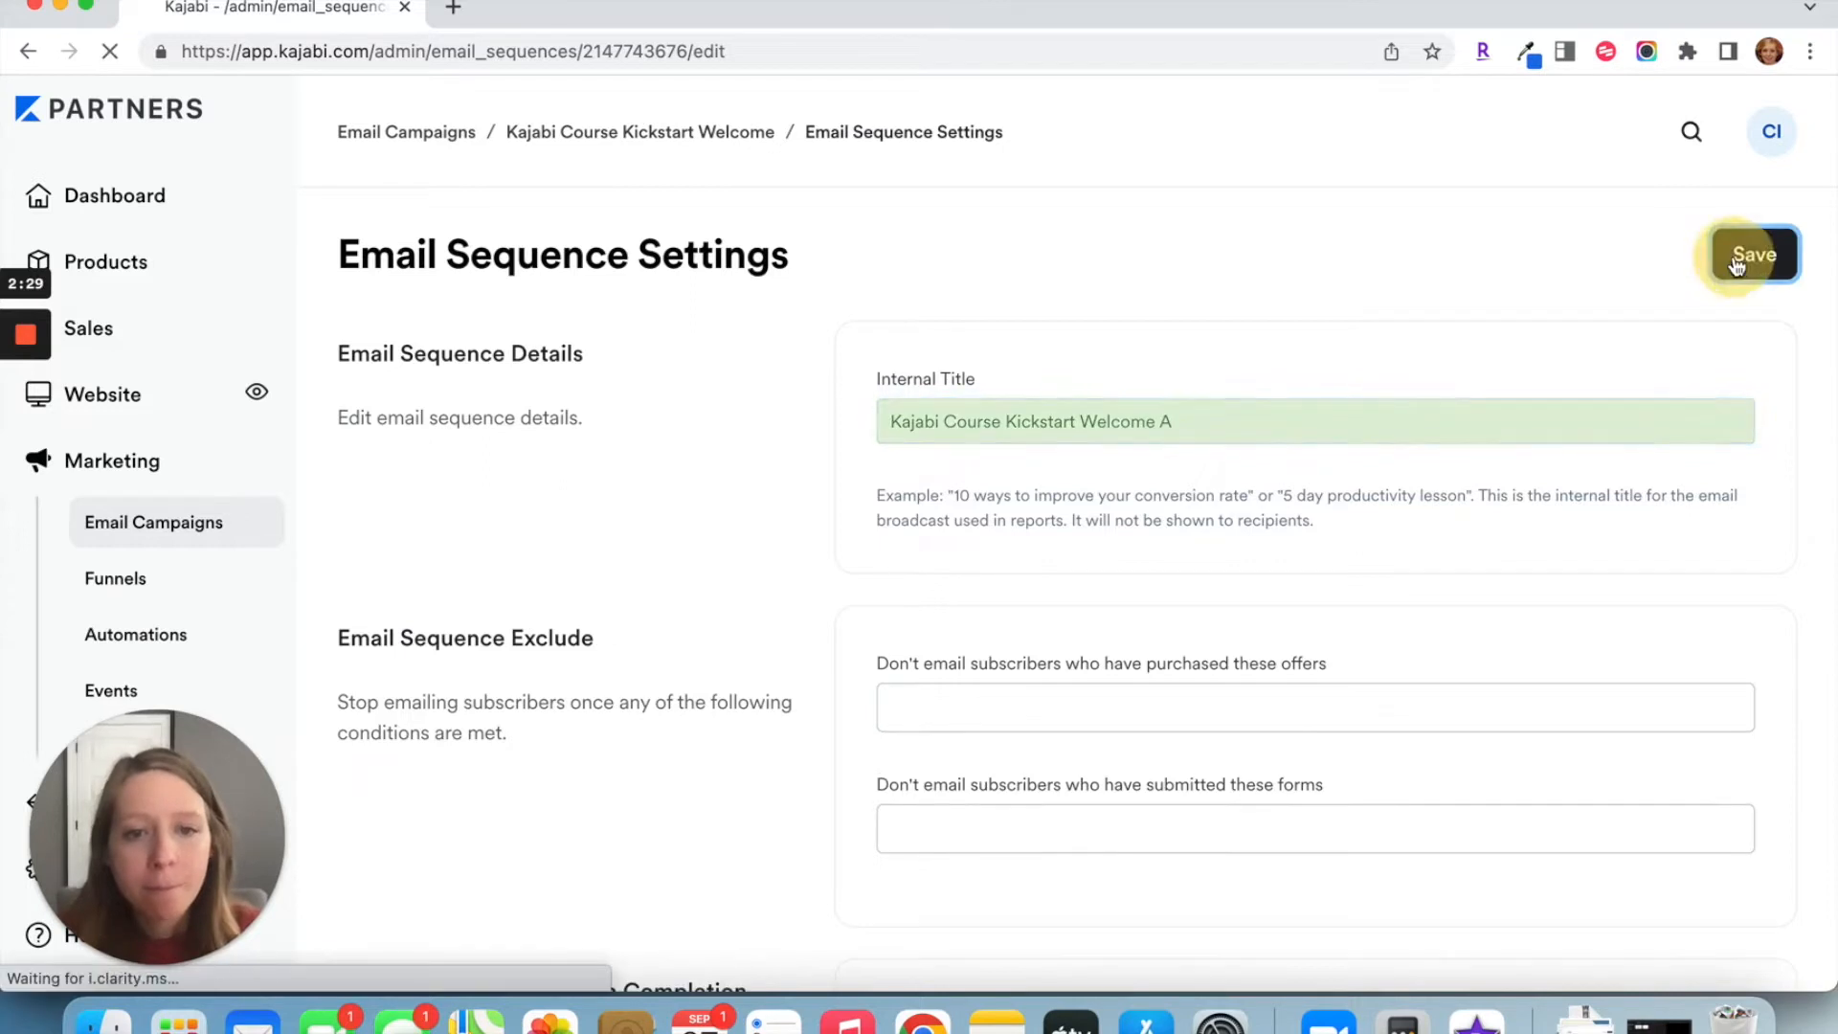
# Step: Return to the Email Campaigns list and duplicate the Kajabi Course Kickstart Welcome A sequence
pyautogui.click(709, 139)
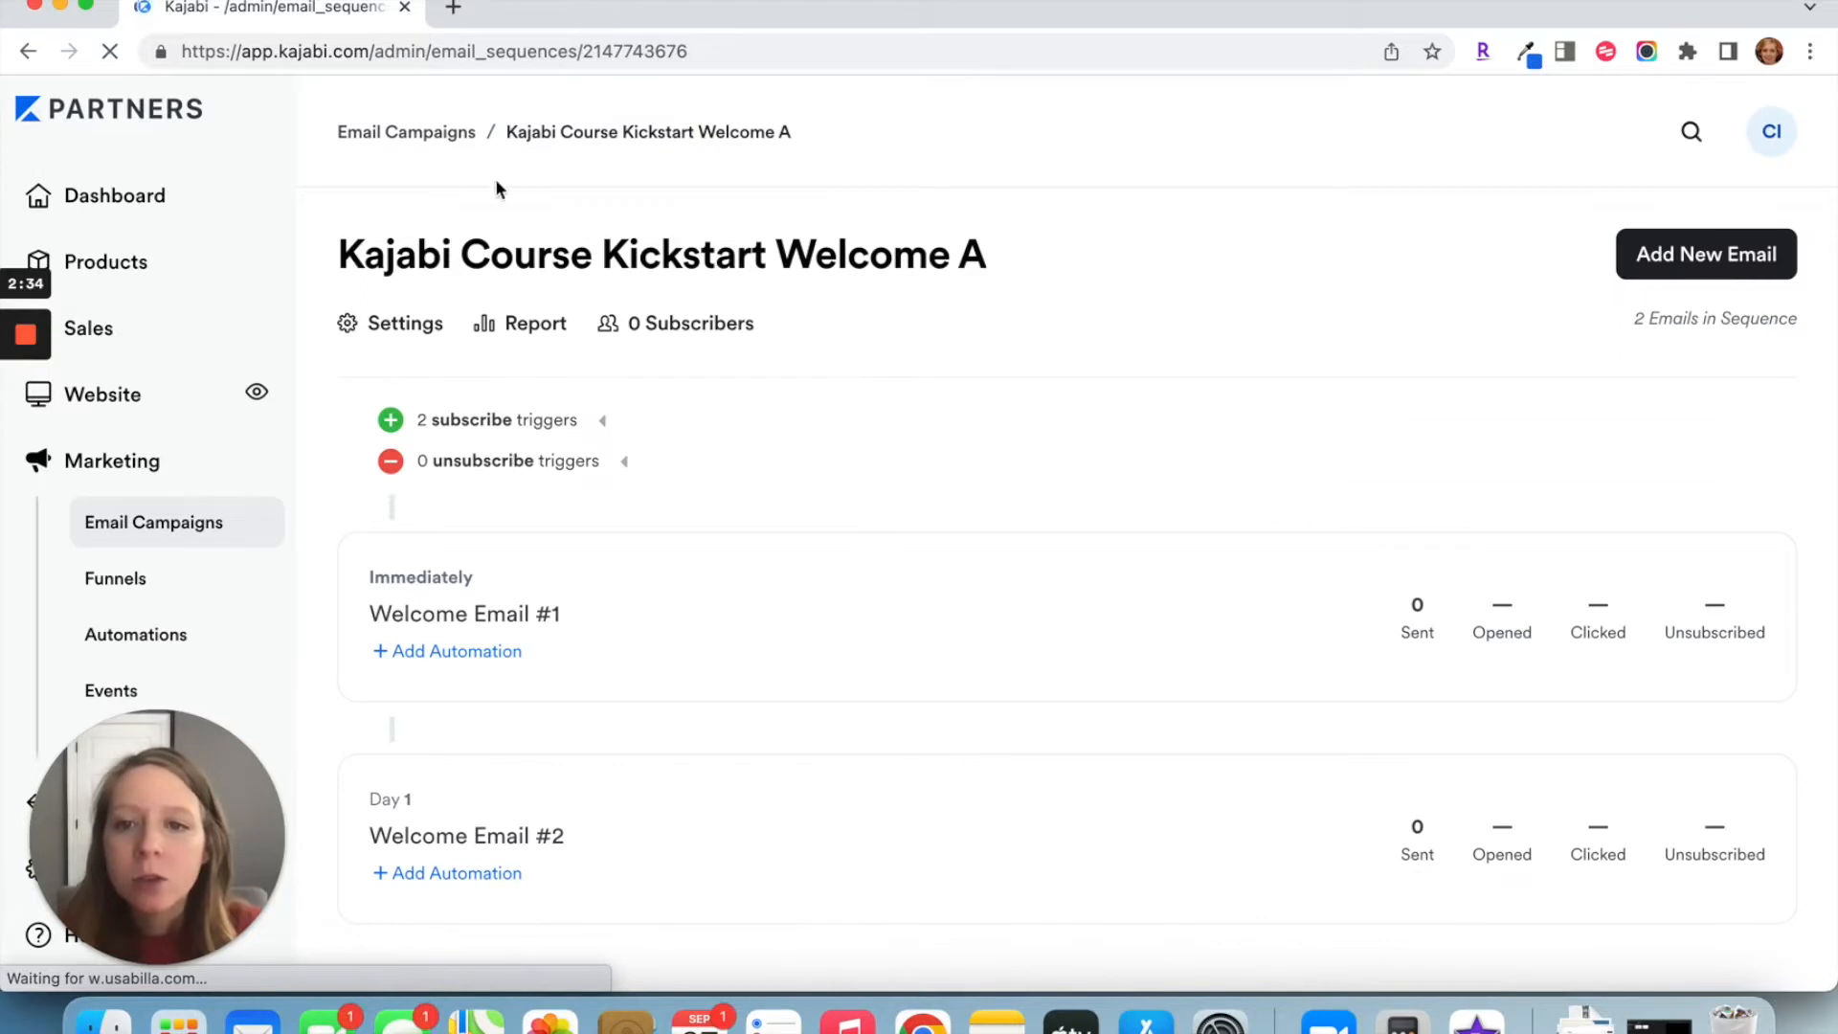
pyautogui.click(456, 134)
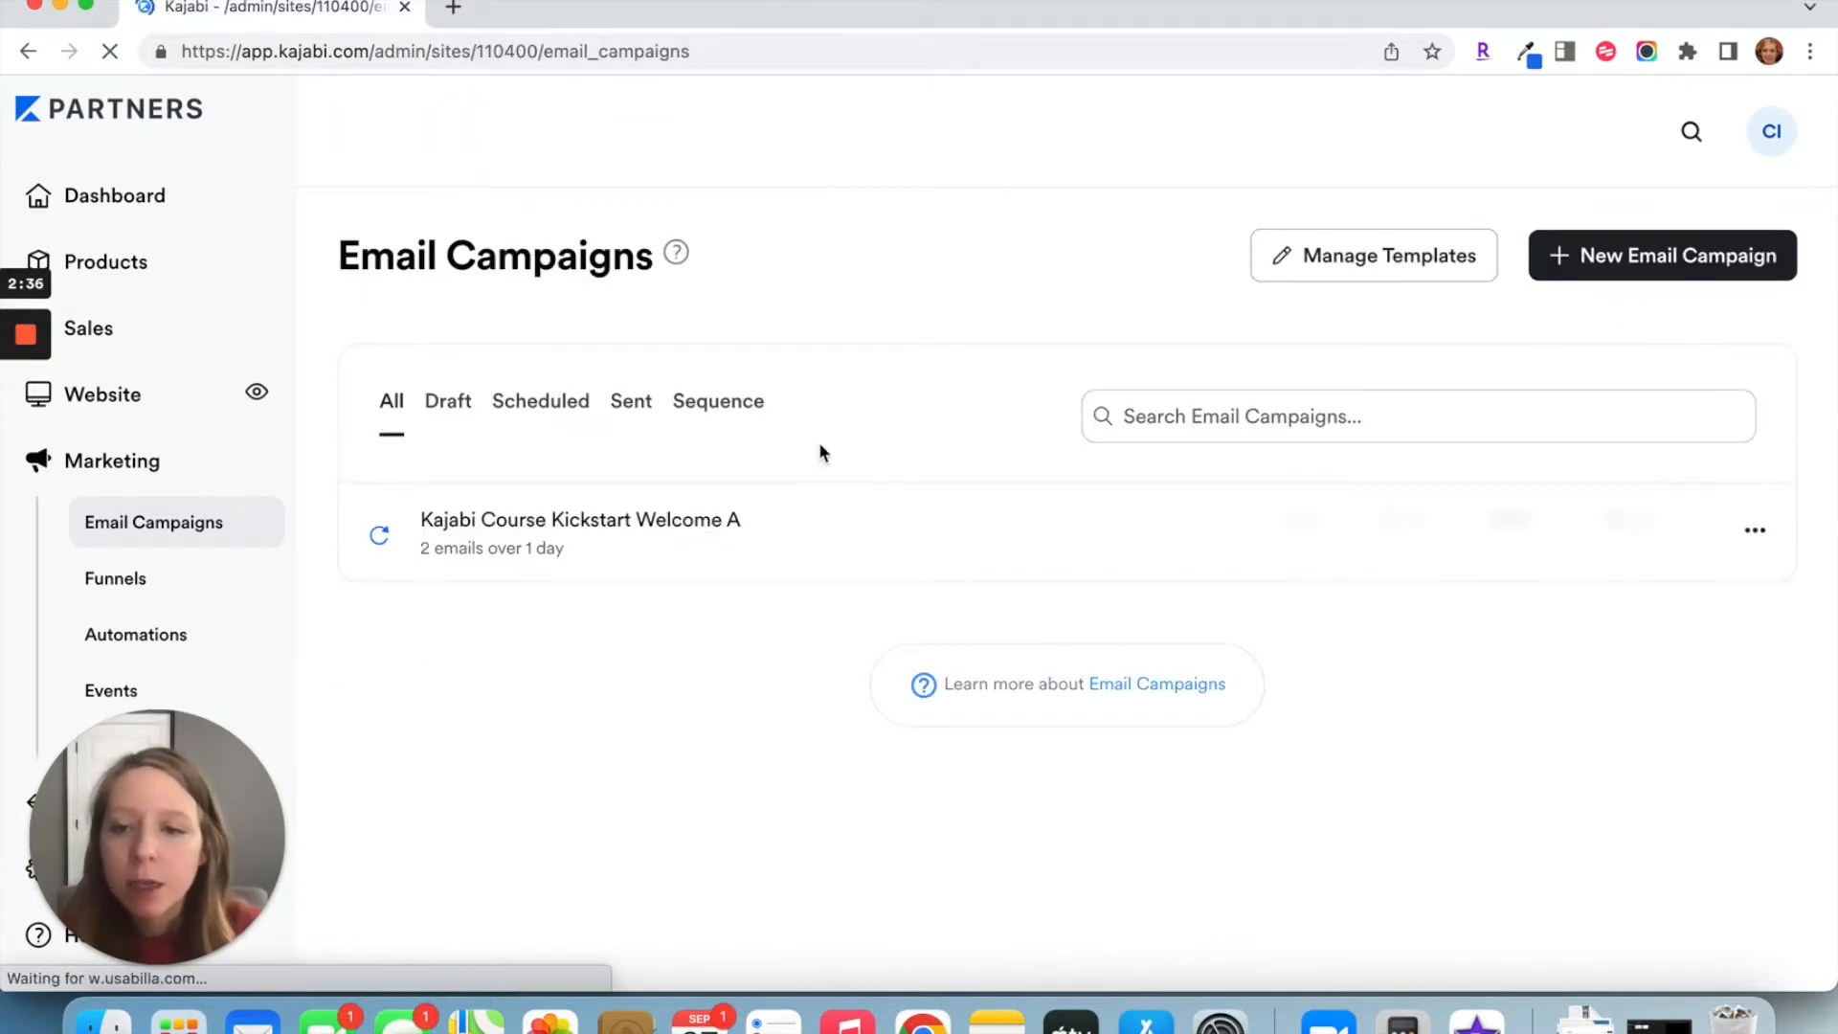
pyautogui.click(1758, 534)
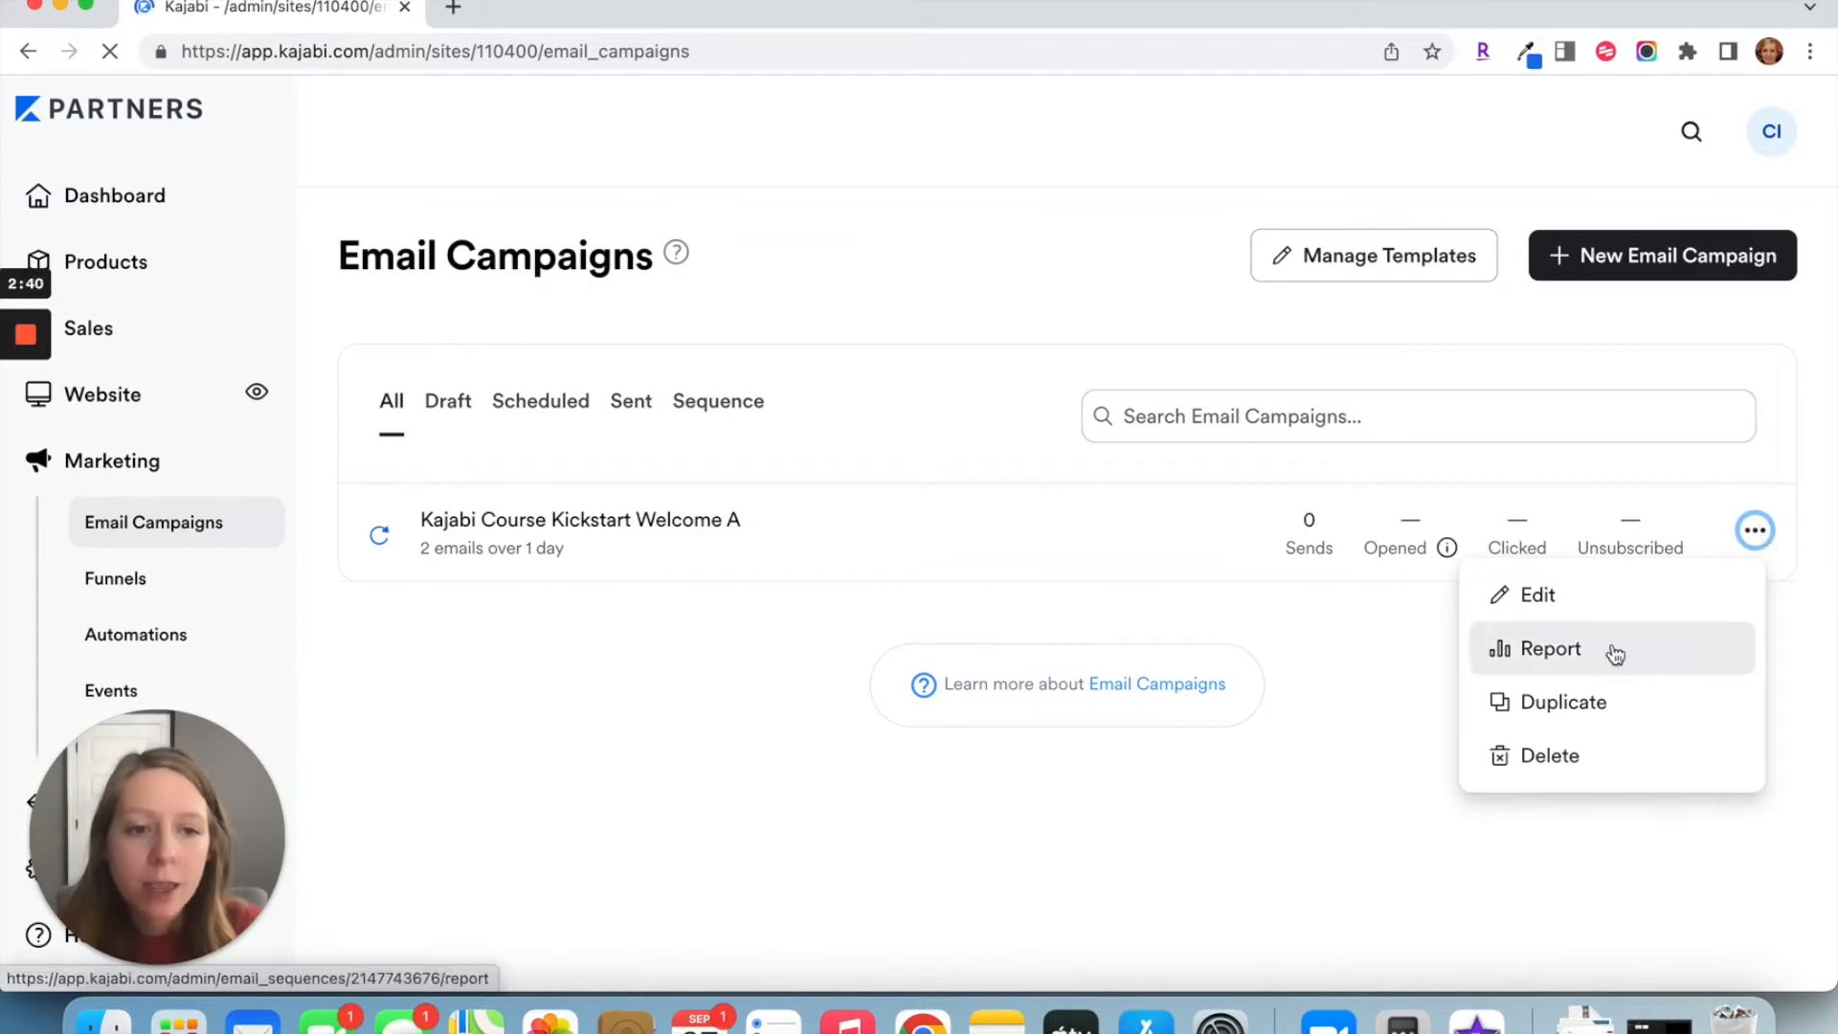
pyautogui.click(1615, 703)
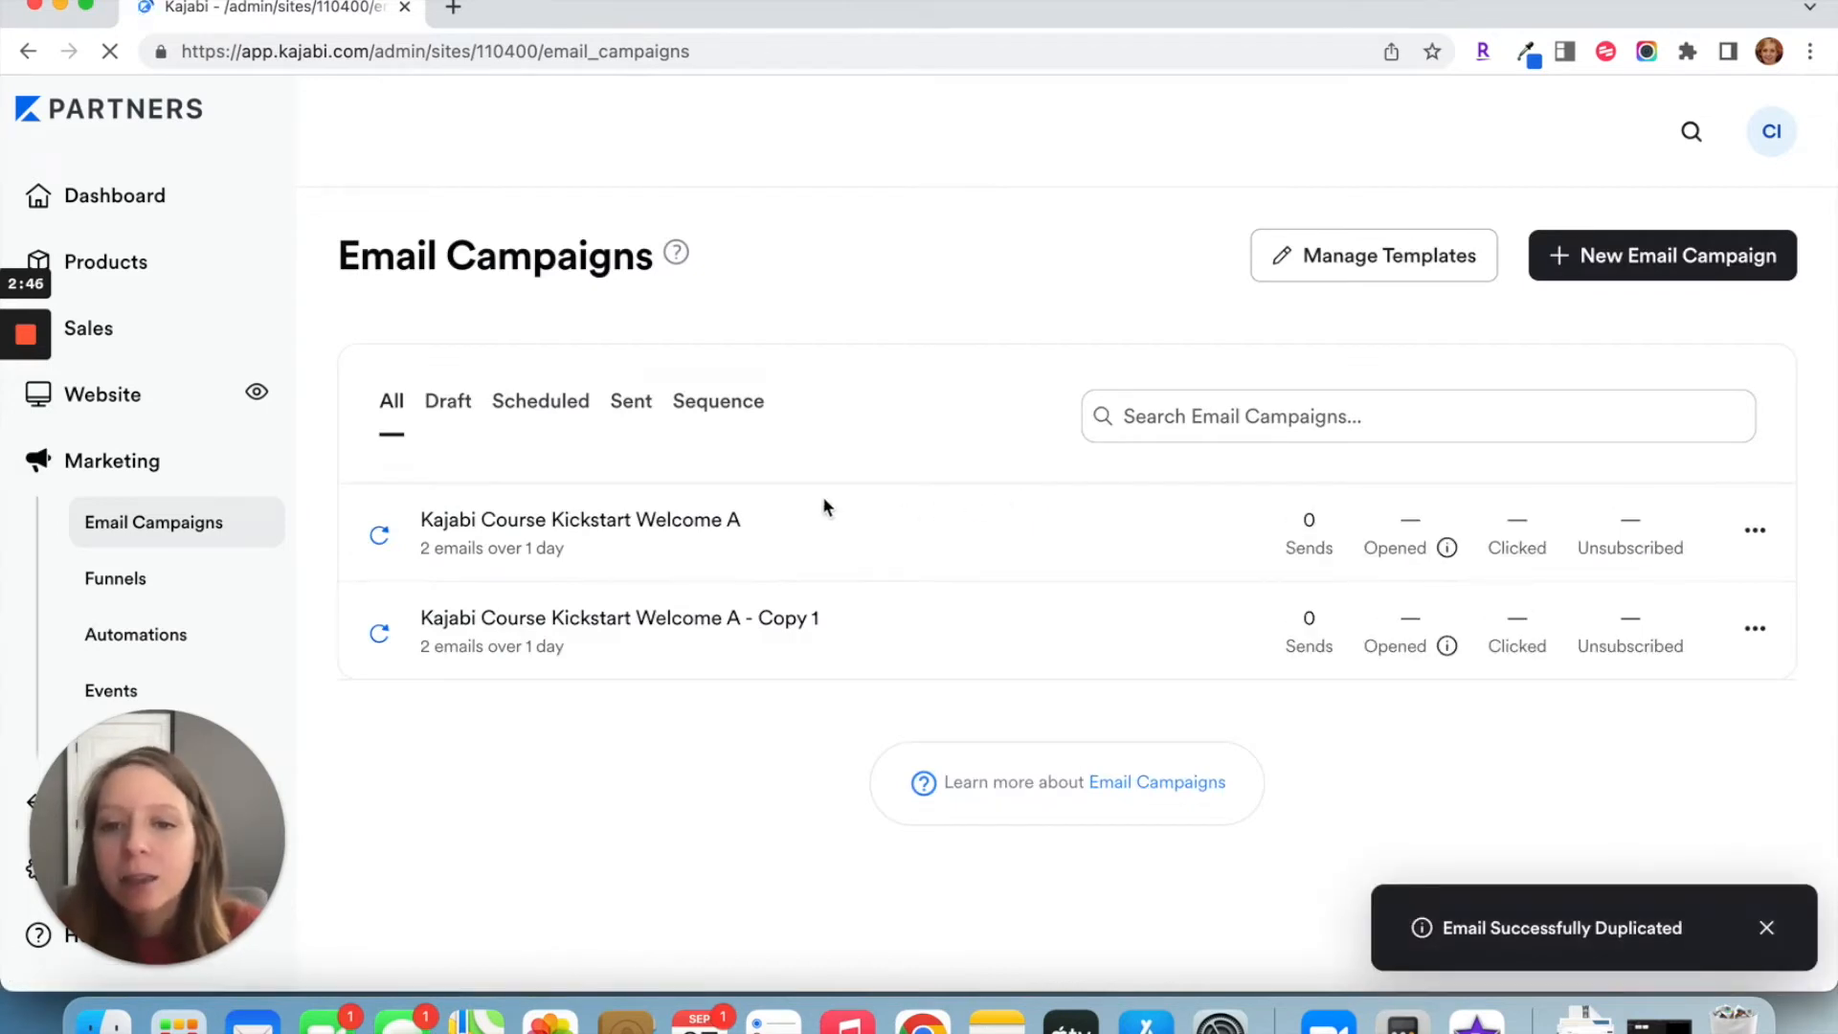
# Step: Change the duplicated sequence's internal title to "Kajabi Course Kickstart Welcome B" and save it
pyautogui.click(777, 623)
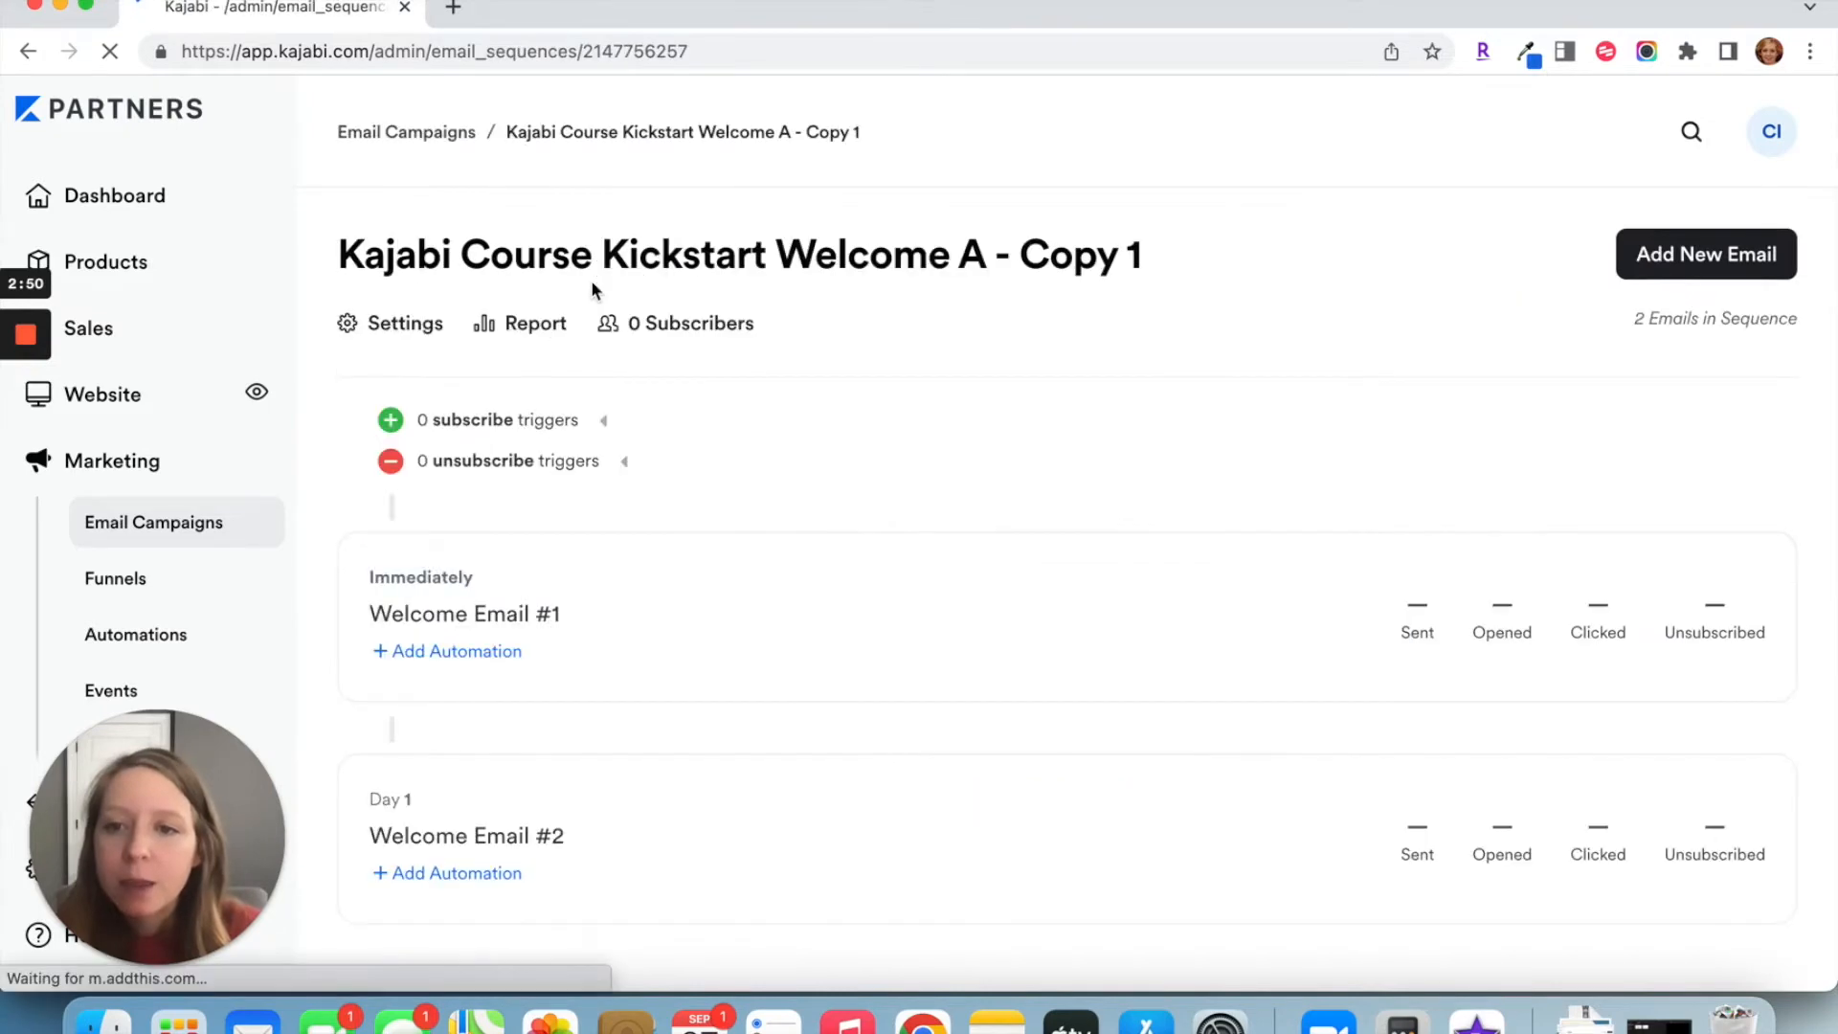
pyautogui.click(431, 322)
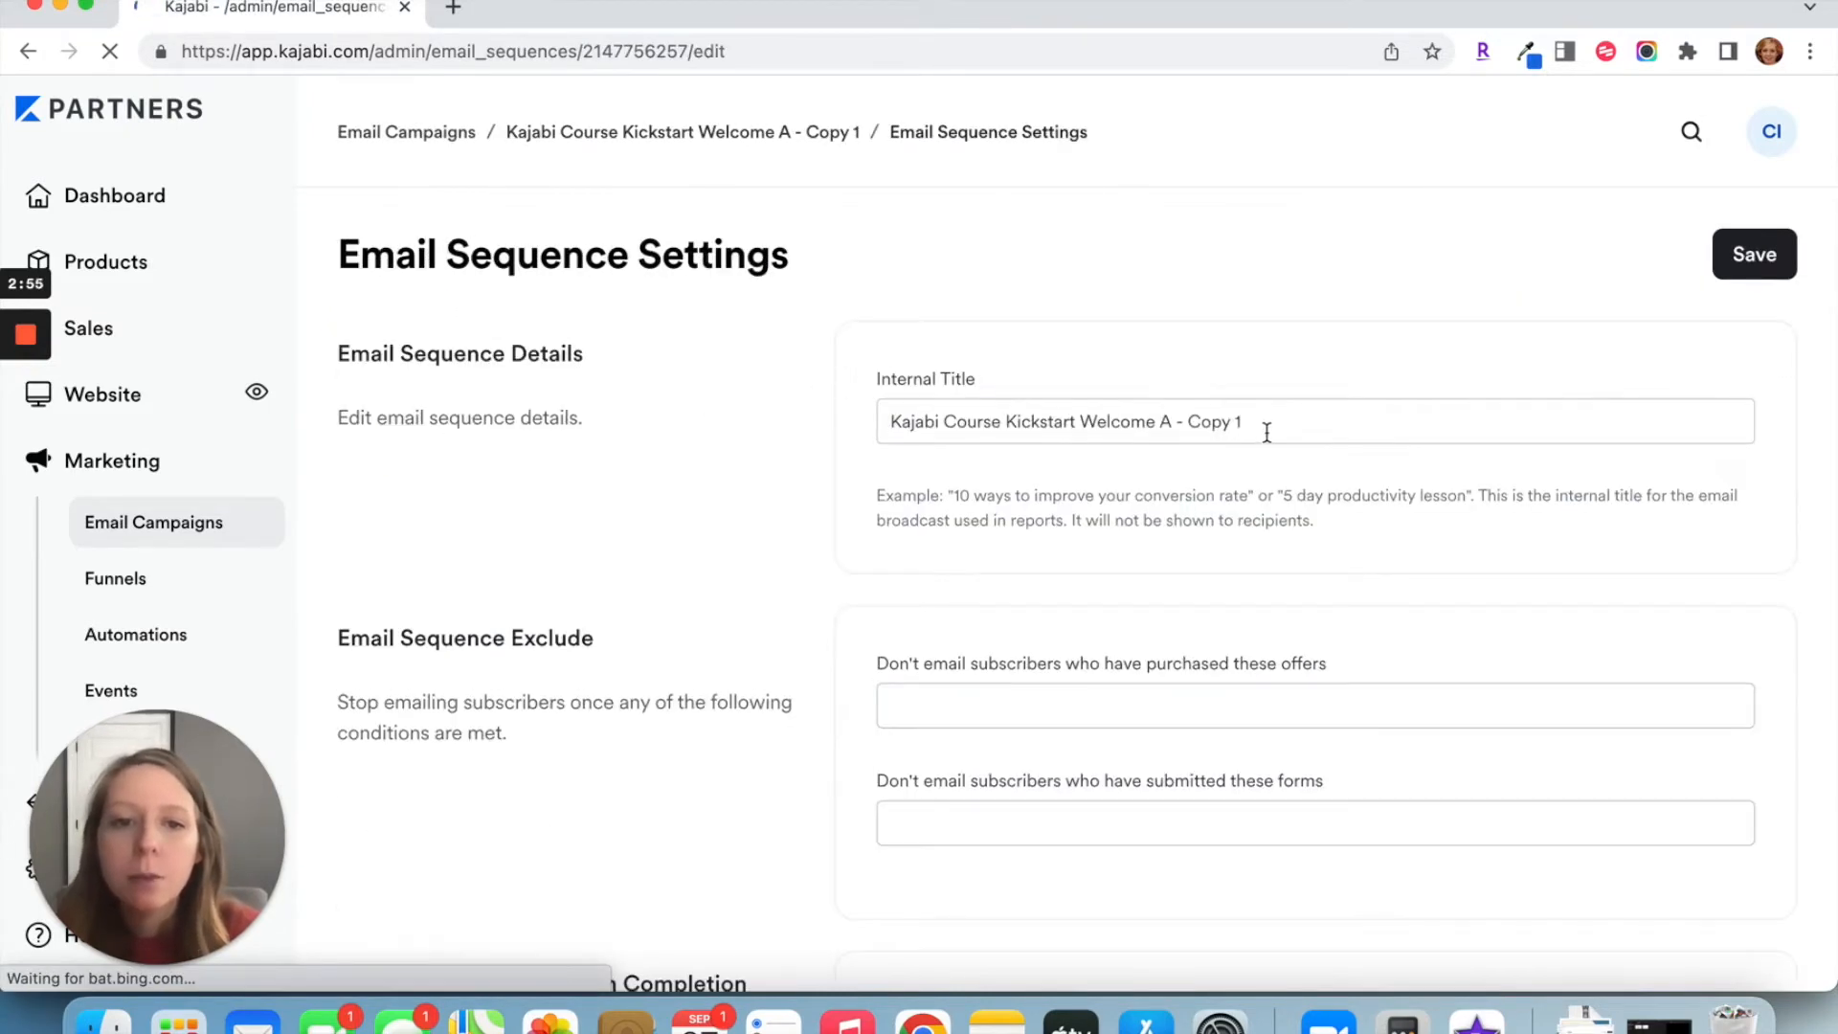
pyautogui.click(1267, 433)
pyautogui.press('BackSpace')
pyautogui.press('BackSpace')
pyautogui.press('BackSpace')
pyautogui.press('BackSpace')
pyautogui.press('BackSpace')
pyautogui.press('BackSpace')
pyautogui.press('BackSpace')
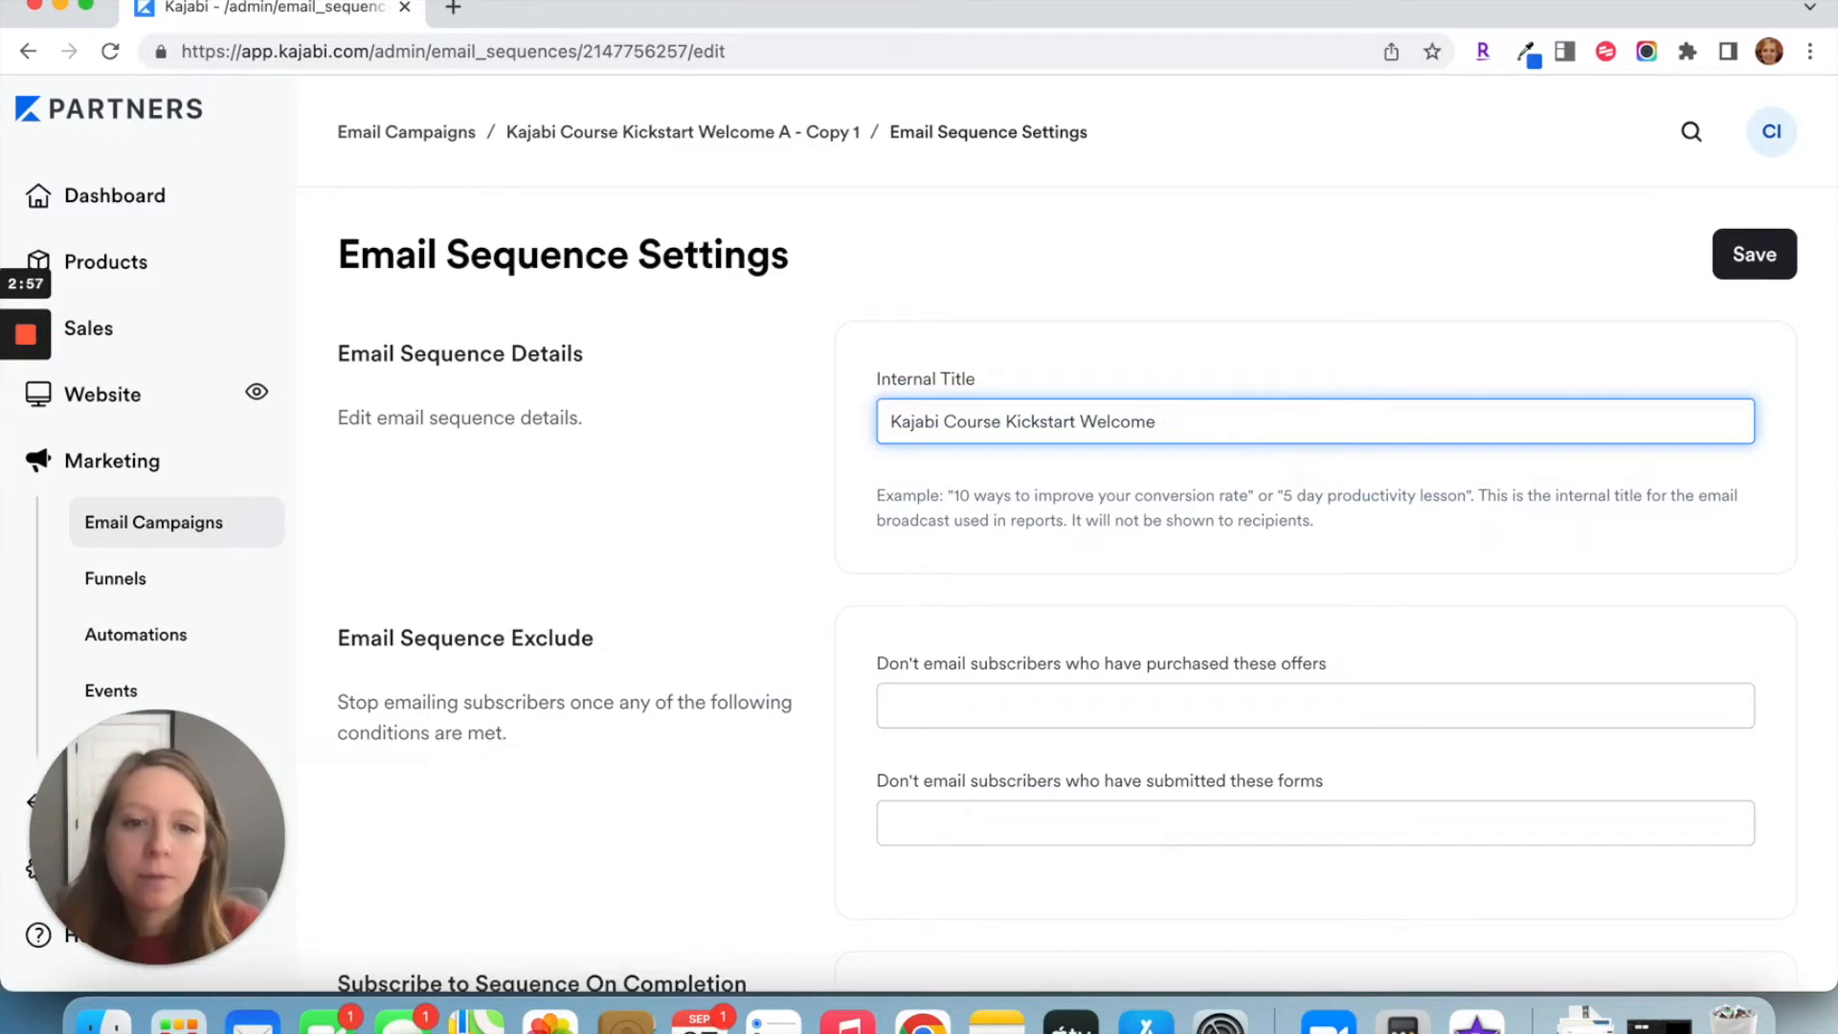
pyautogui.write('B')
pyautogui.click(1754, 253)
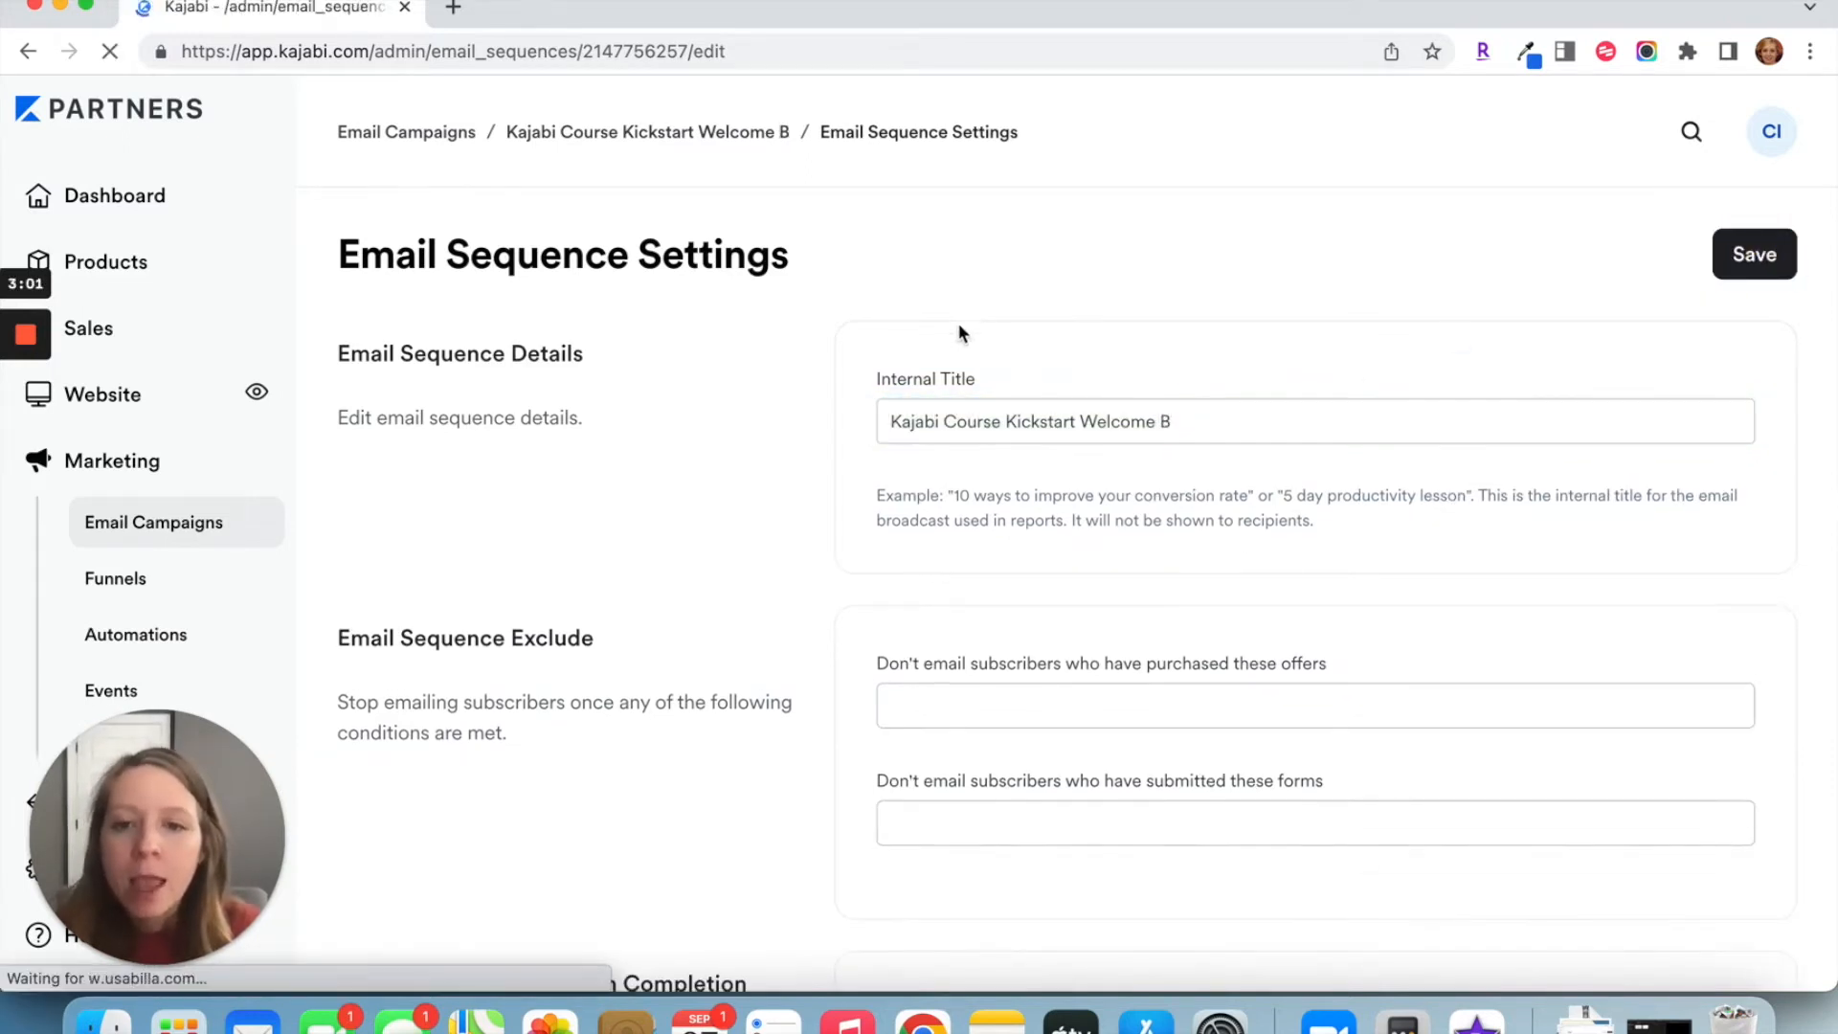
# Step: Set the Welcome B sequence to send emails around 7pm and save the settings
pyautogui.scroll(-3, 867, 376)
pyautogui.scroll(-5, 867, 385)
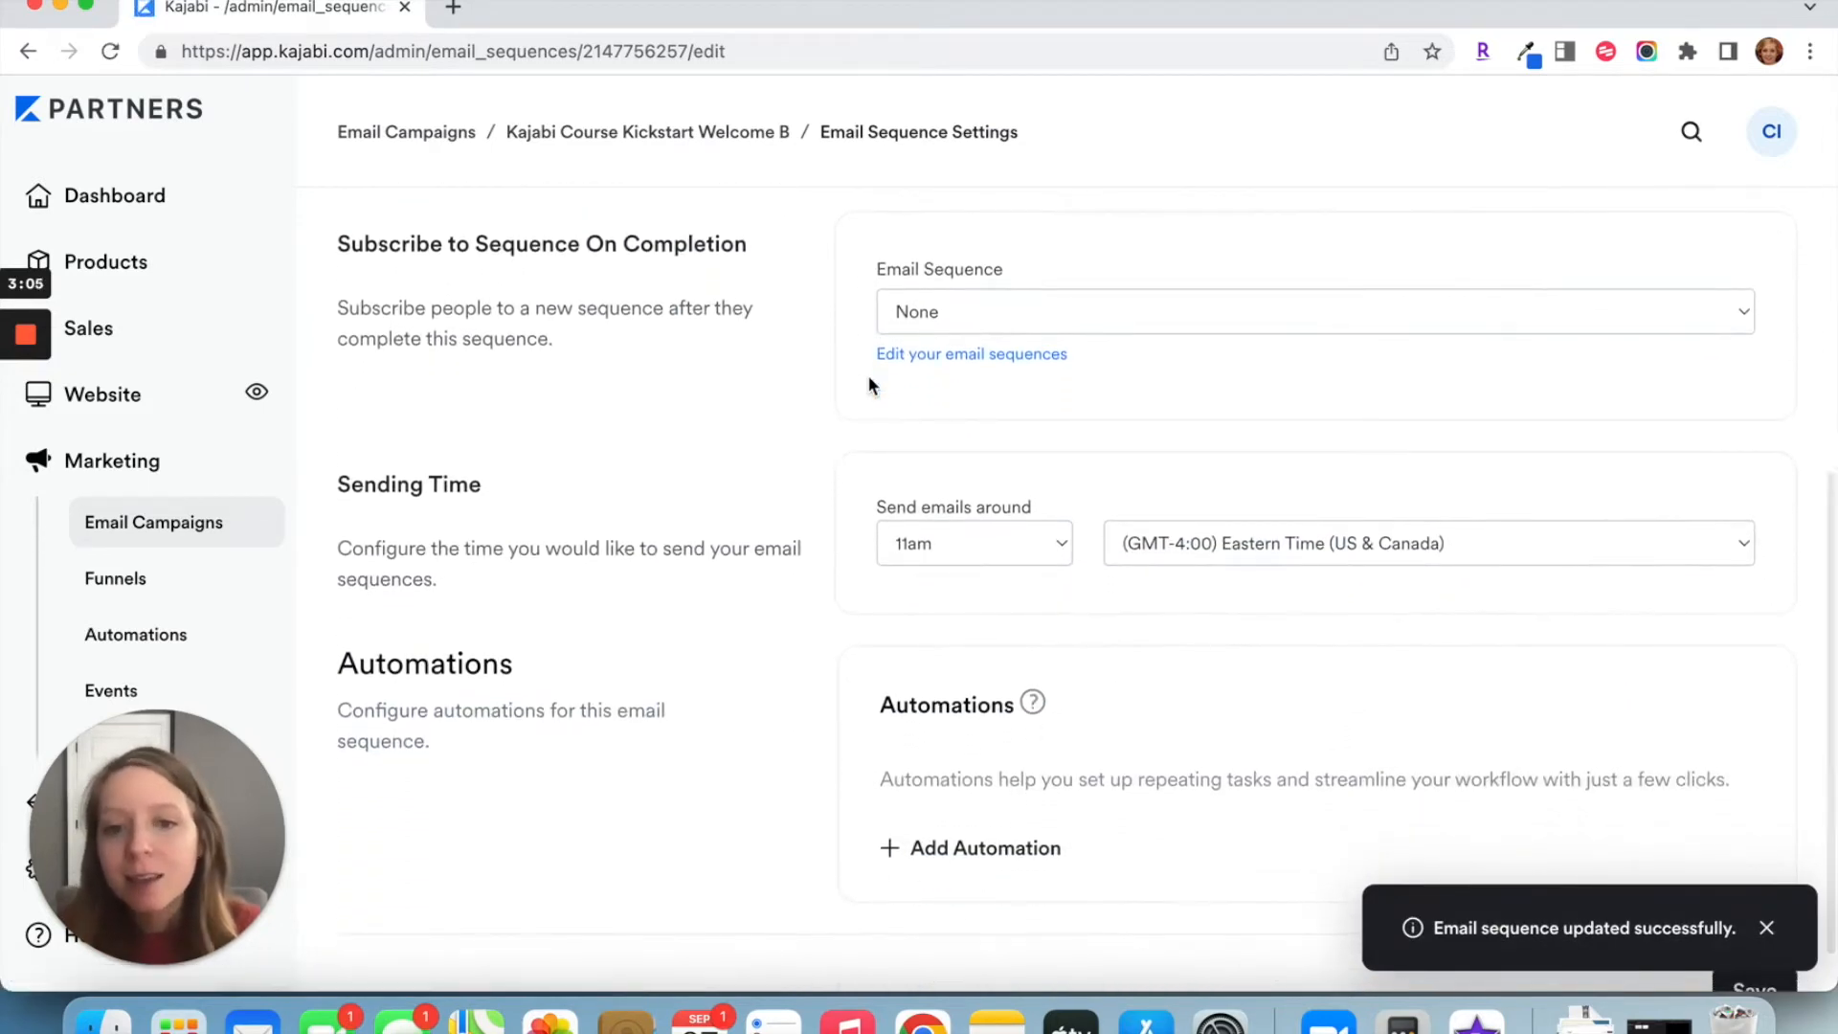
pyautogui.click(1012, 539)
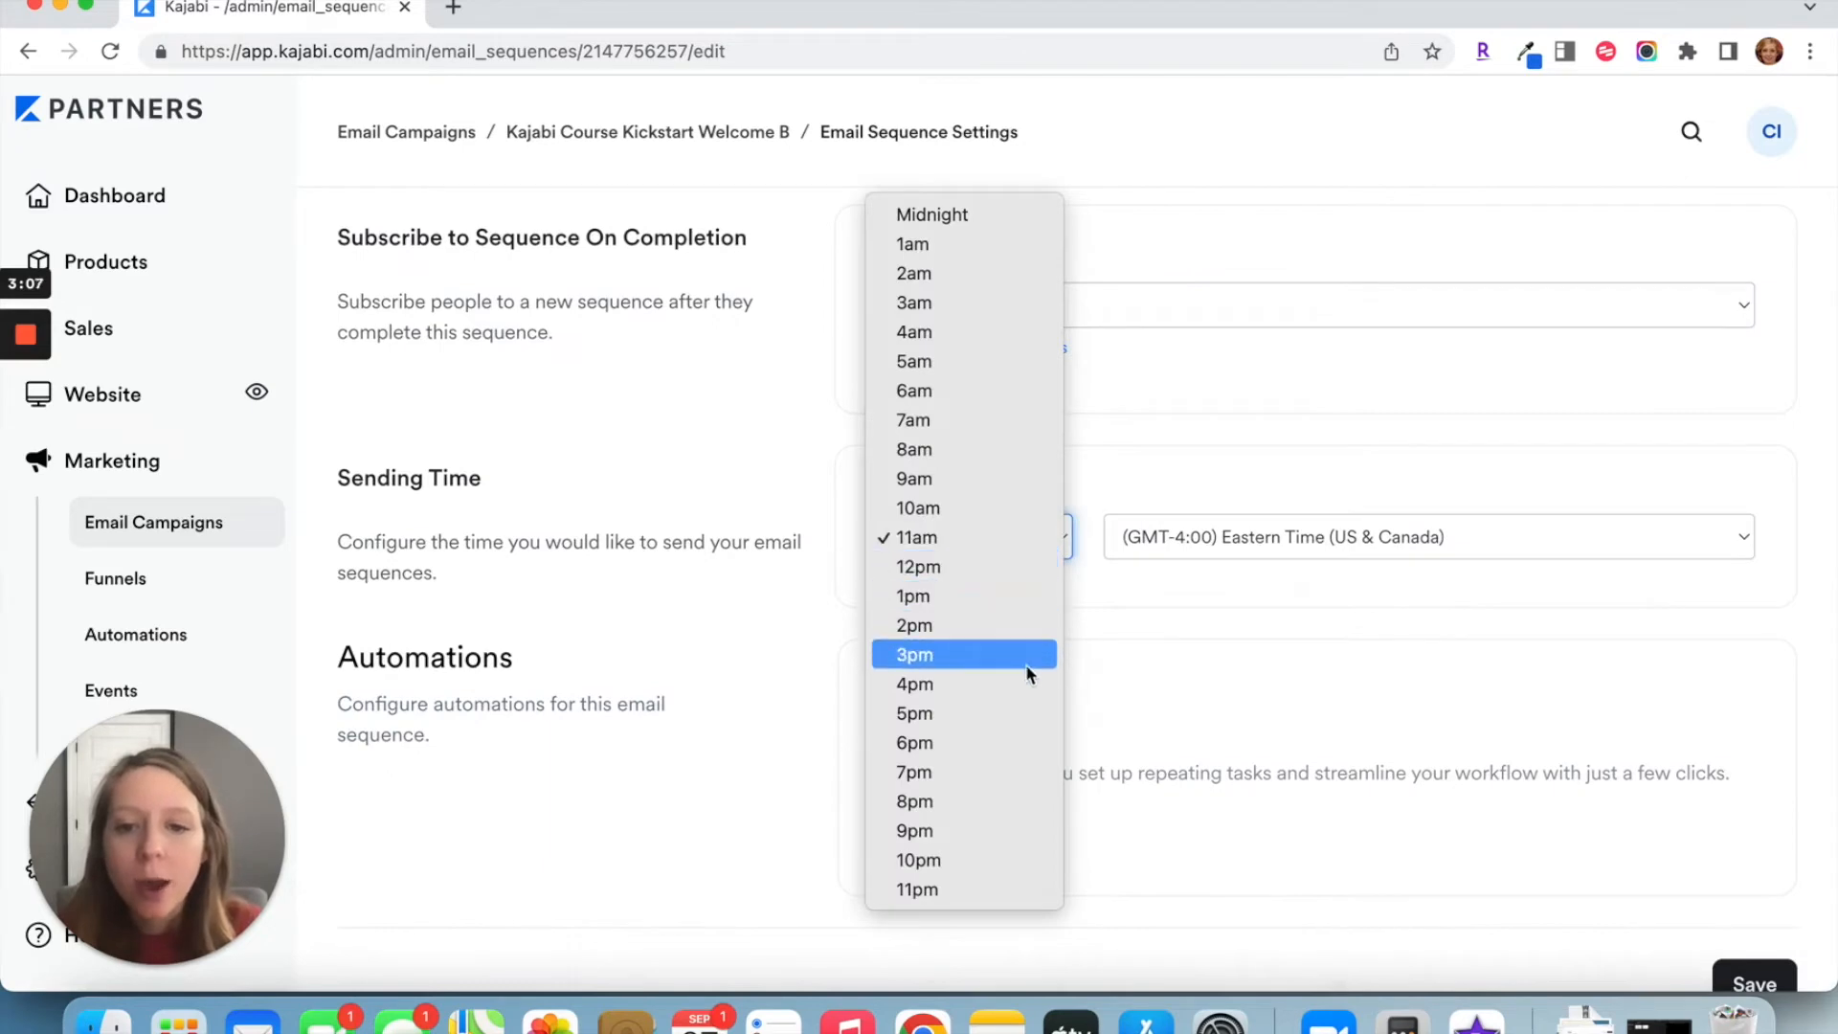
pyautogui.click(1020, 771)
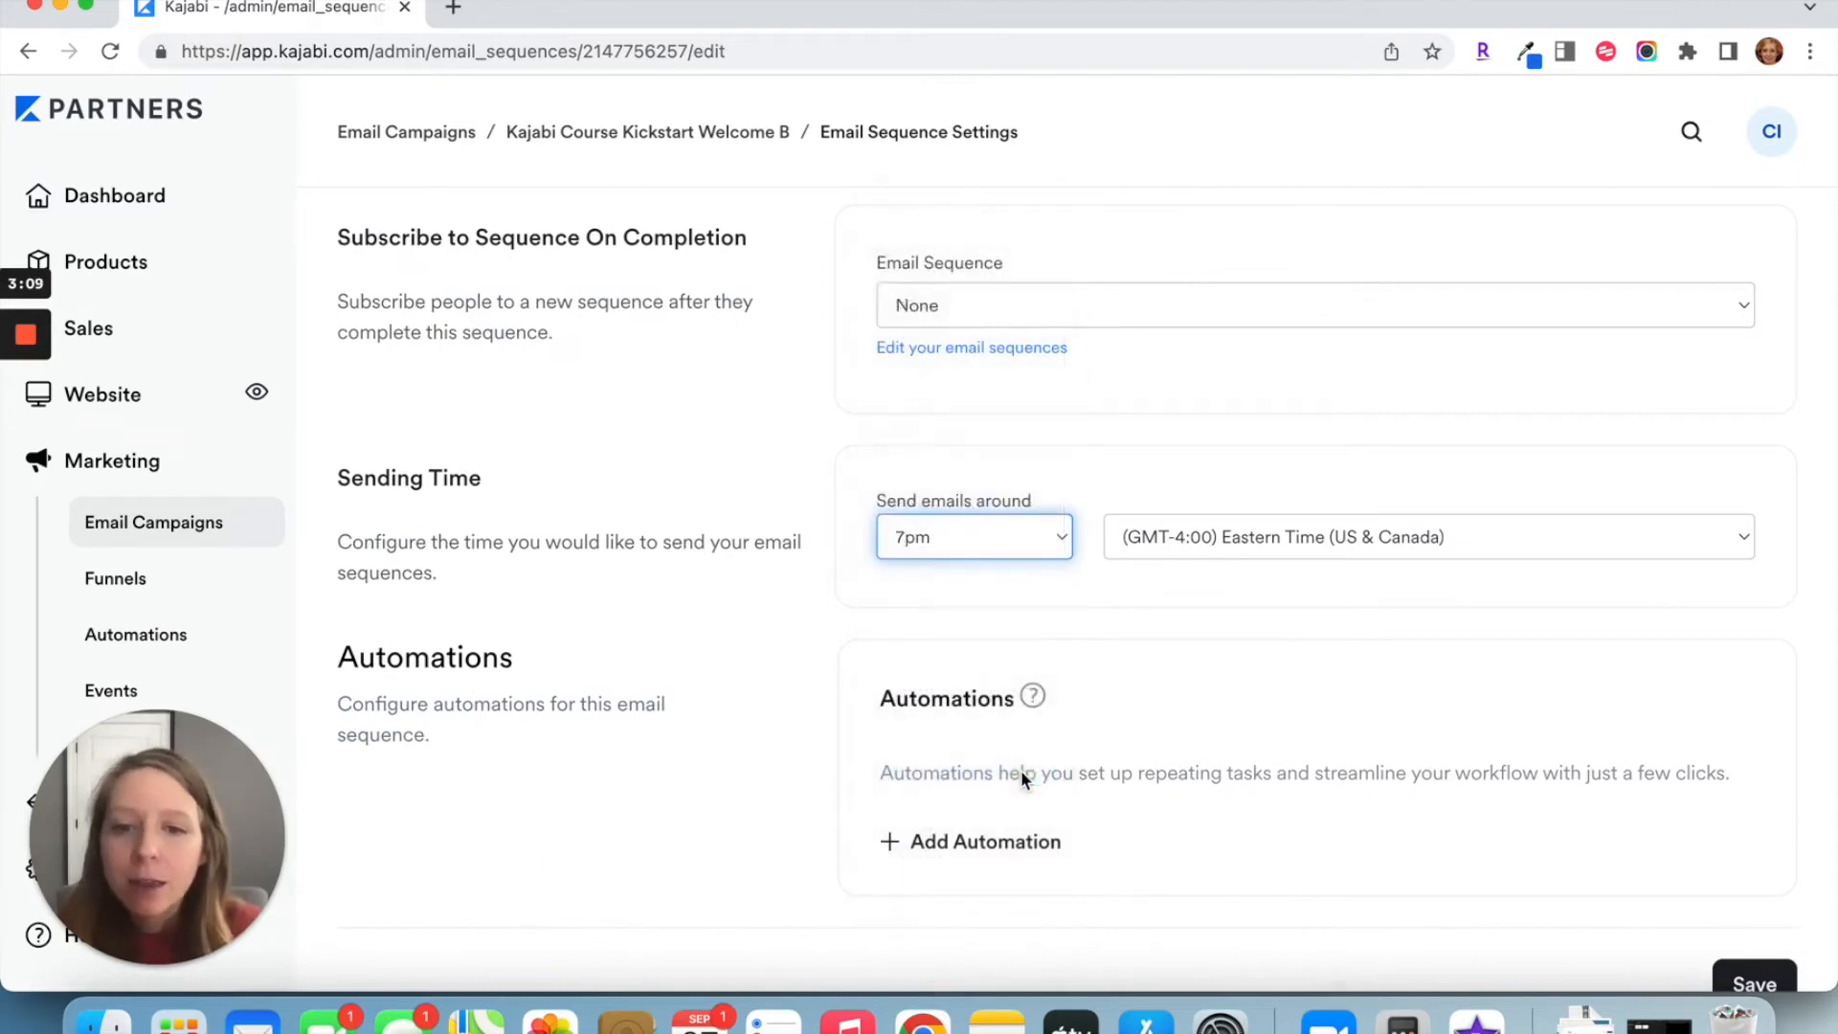
pyautogui.scroll(-1, 1787, 977)
pyautogui.click(1760, 927)
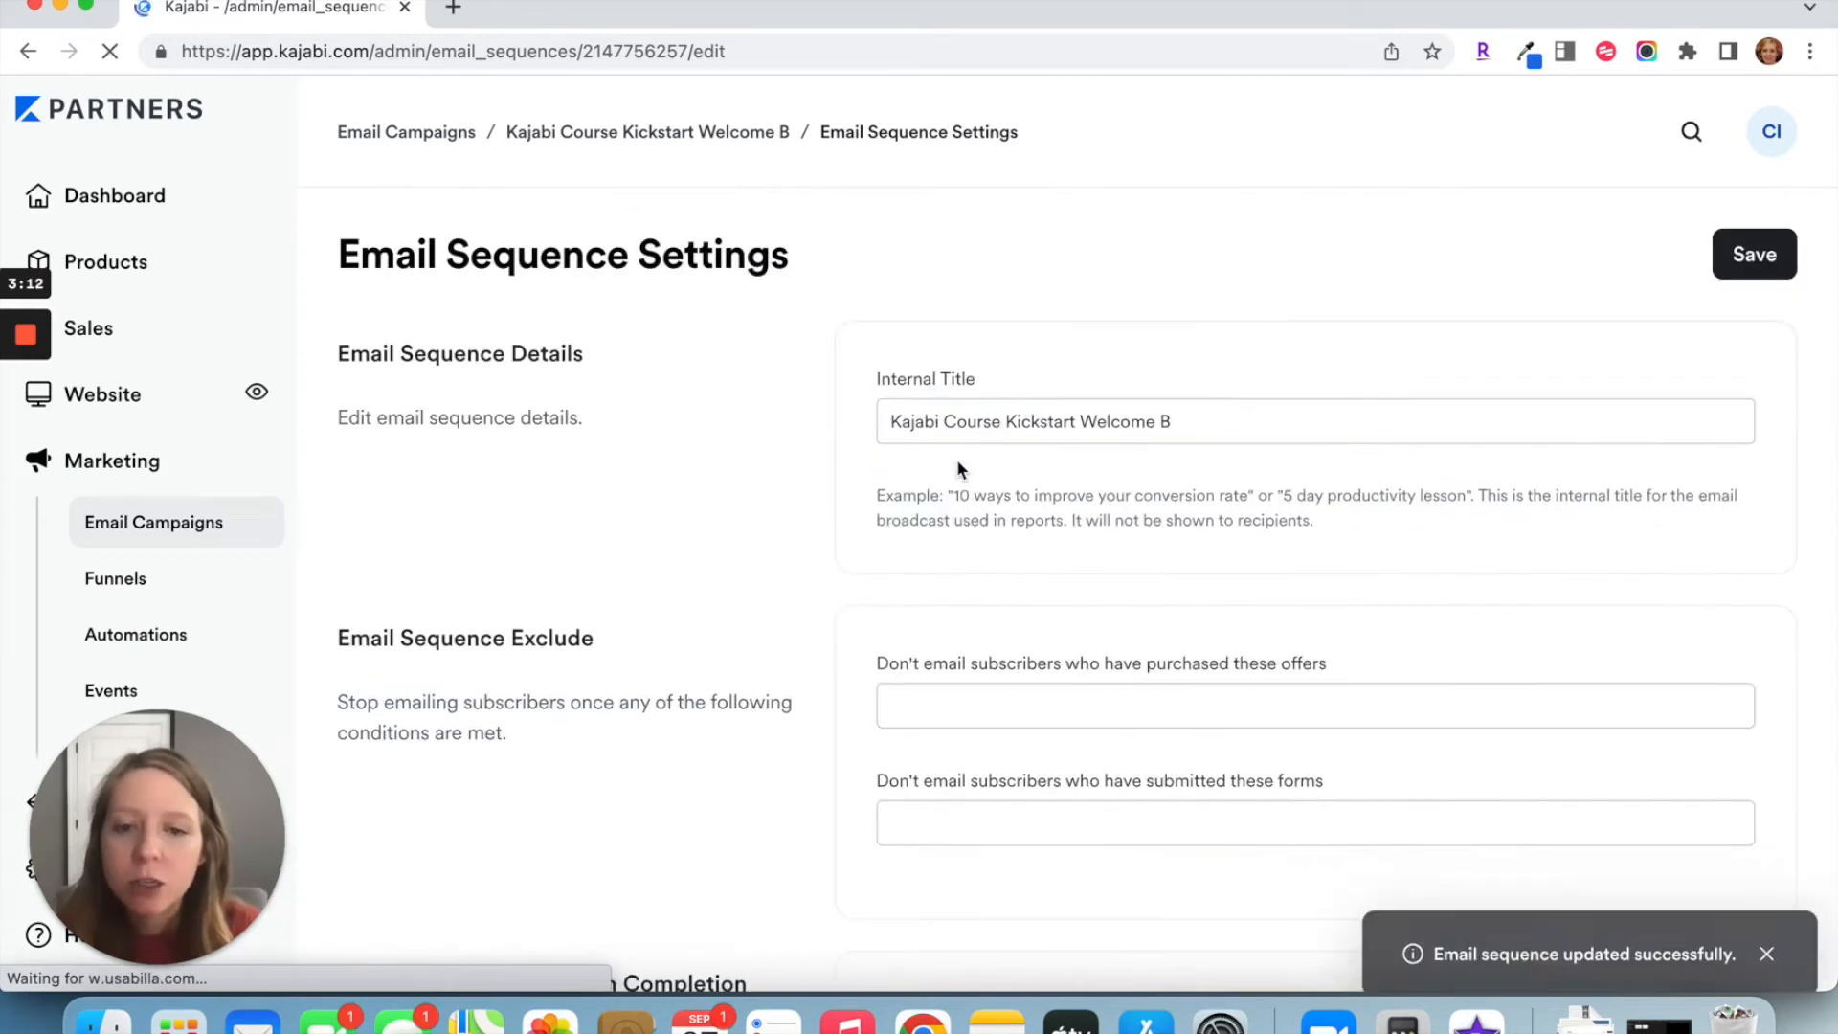
# Step: Delete Welcome Email #1 from the Kajabi Course Kickstart Welcome B sequence
pyautogui.click(732, 134)
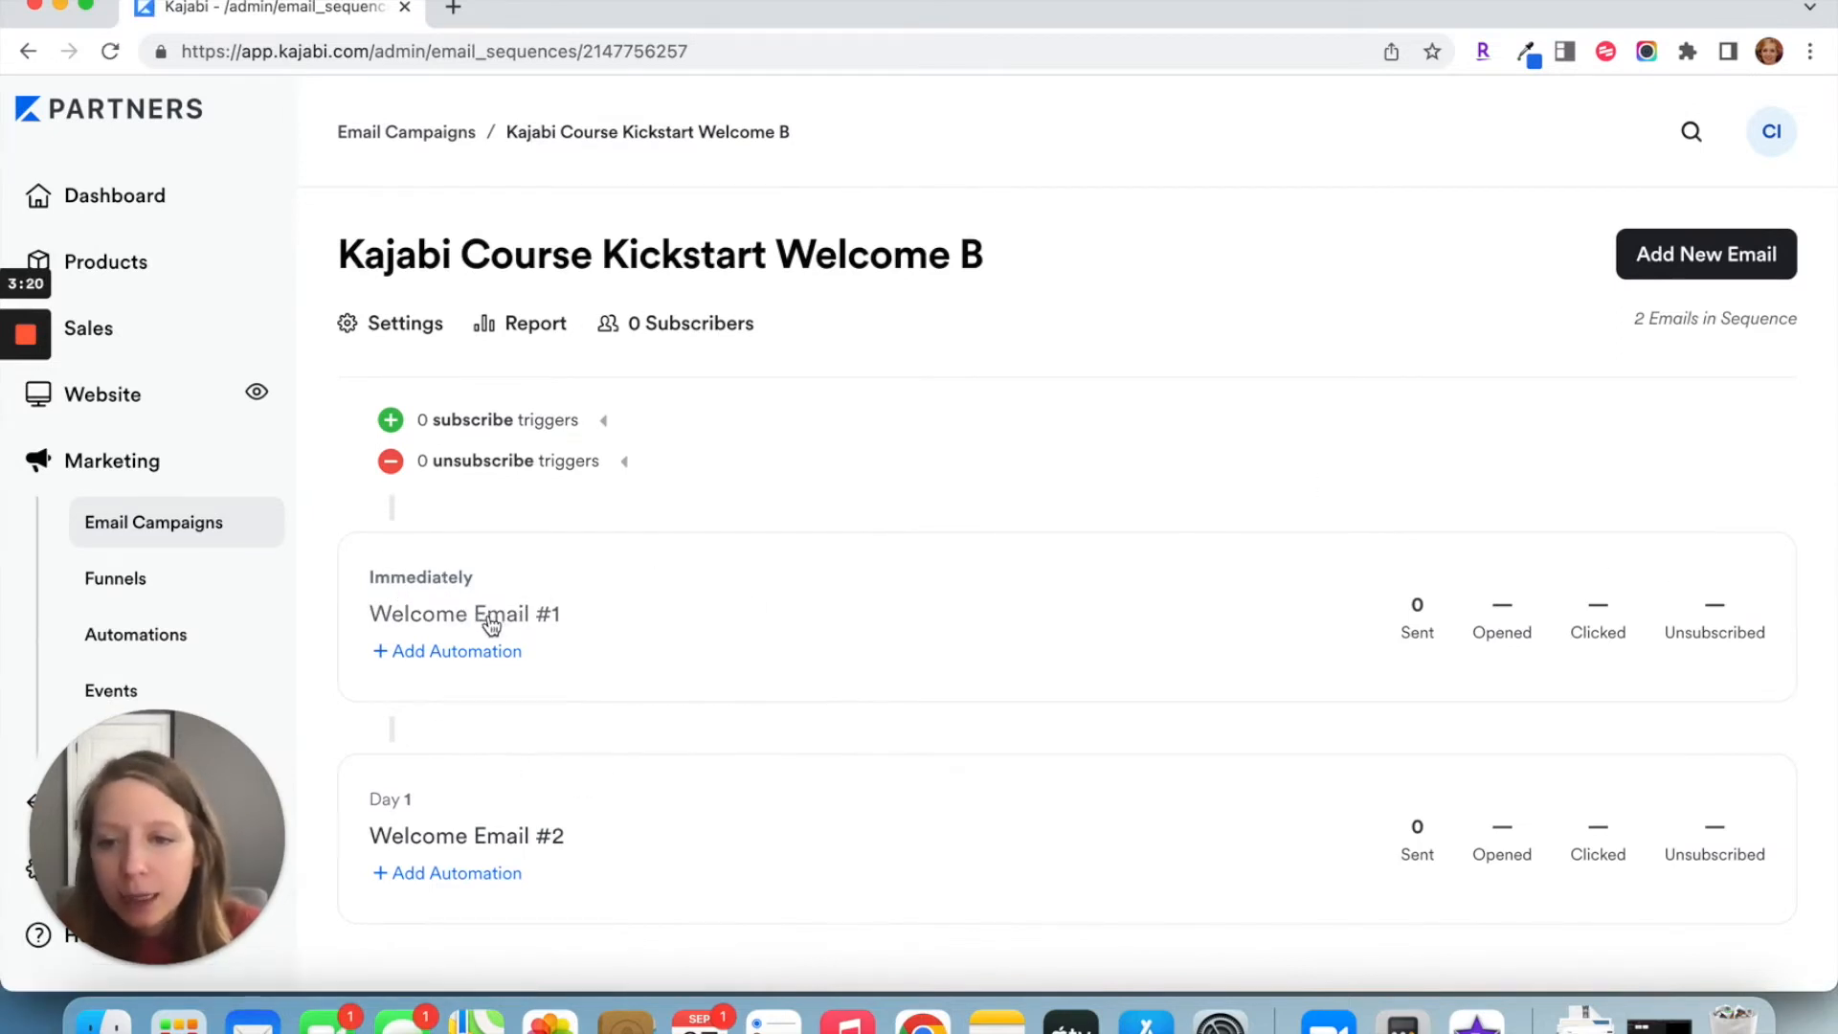
pyautogui.click(493, 619)
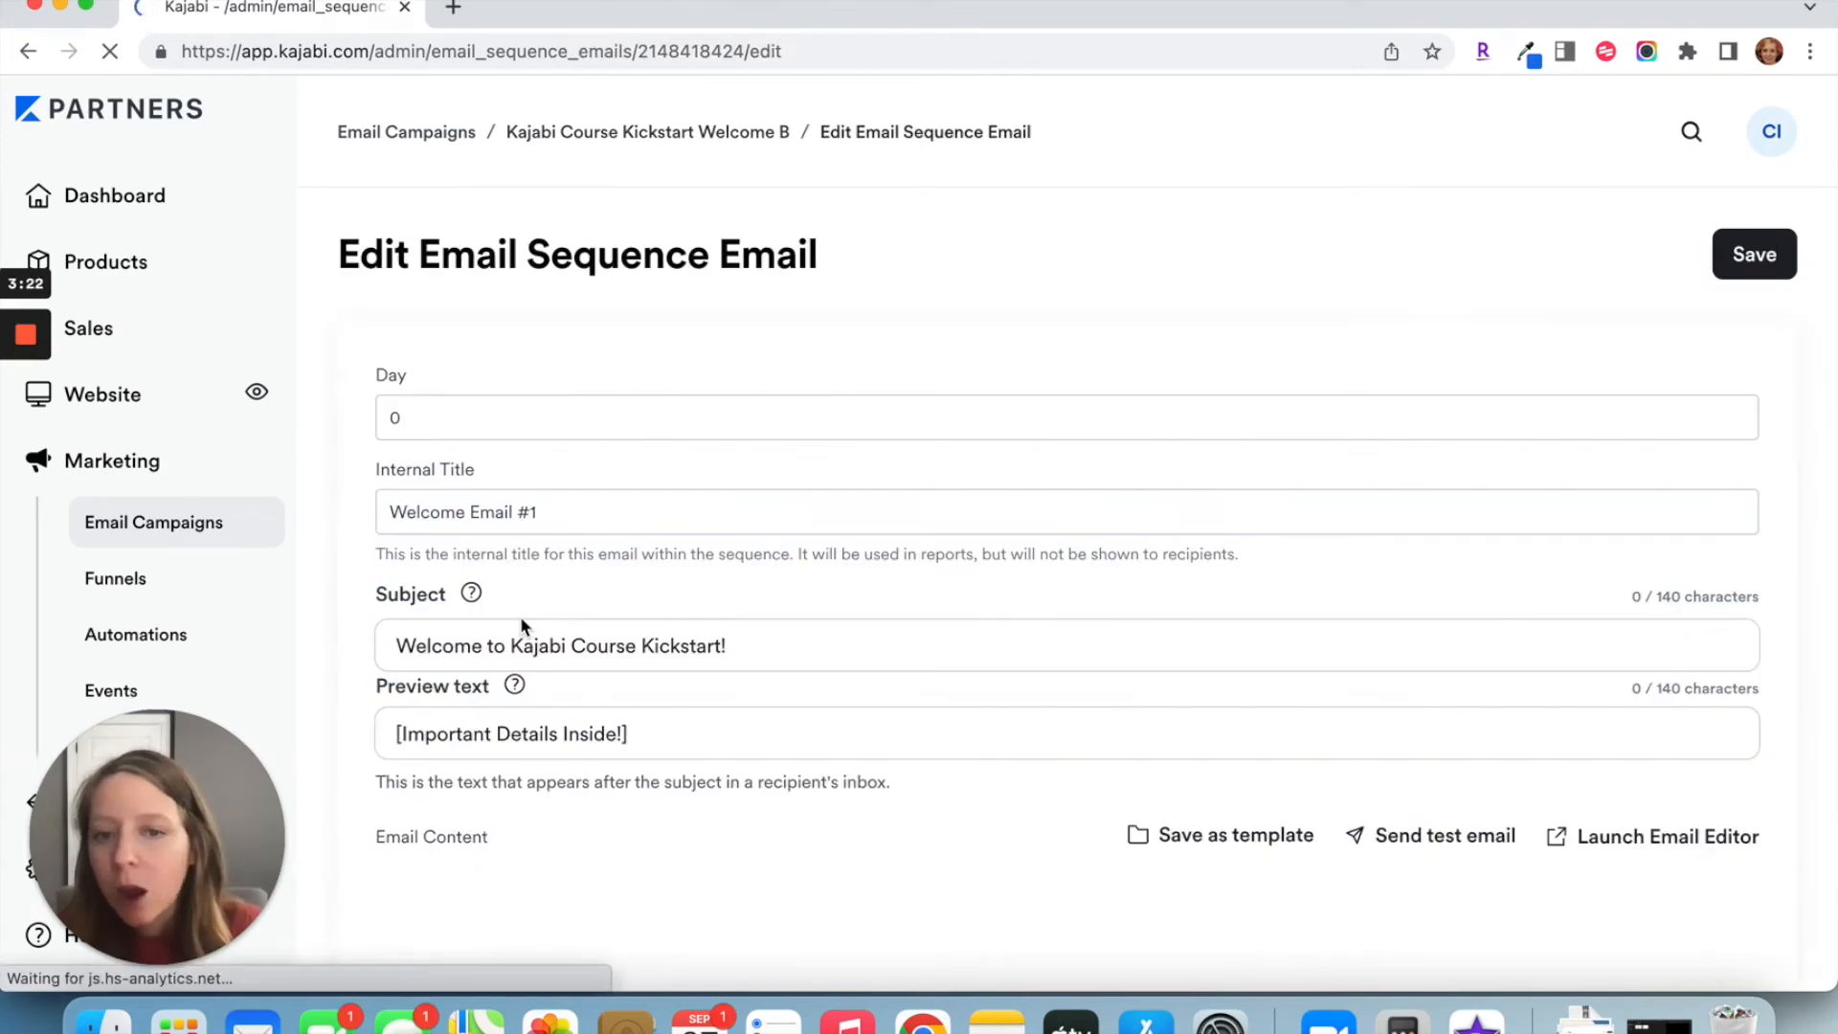
pyautogui.scroll(-6, 988, 706)
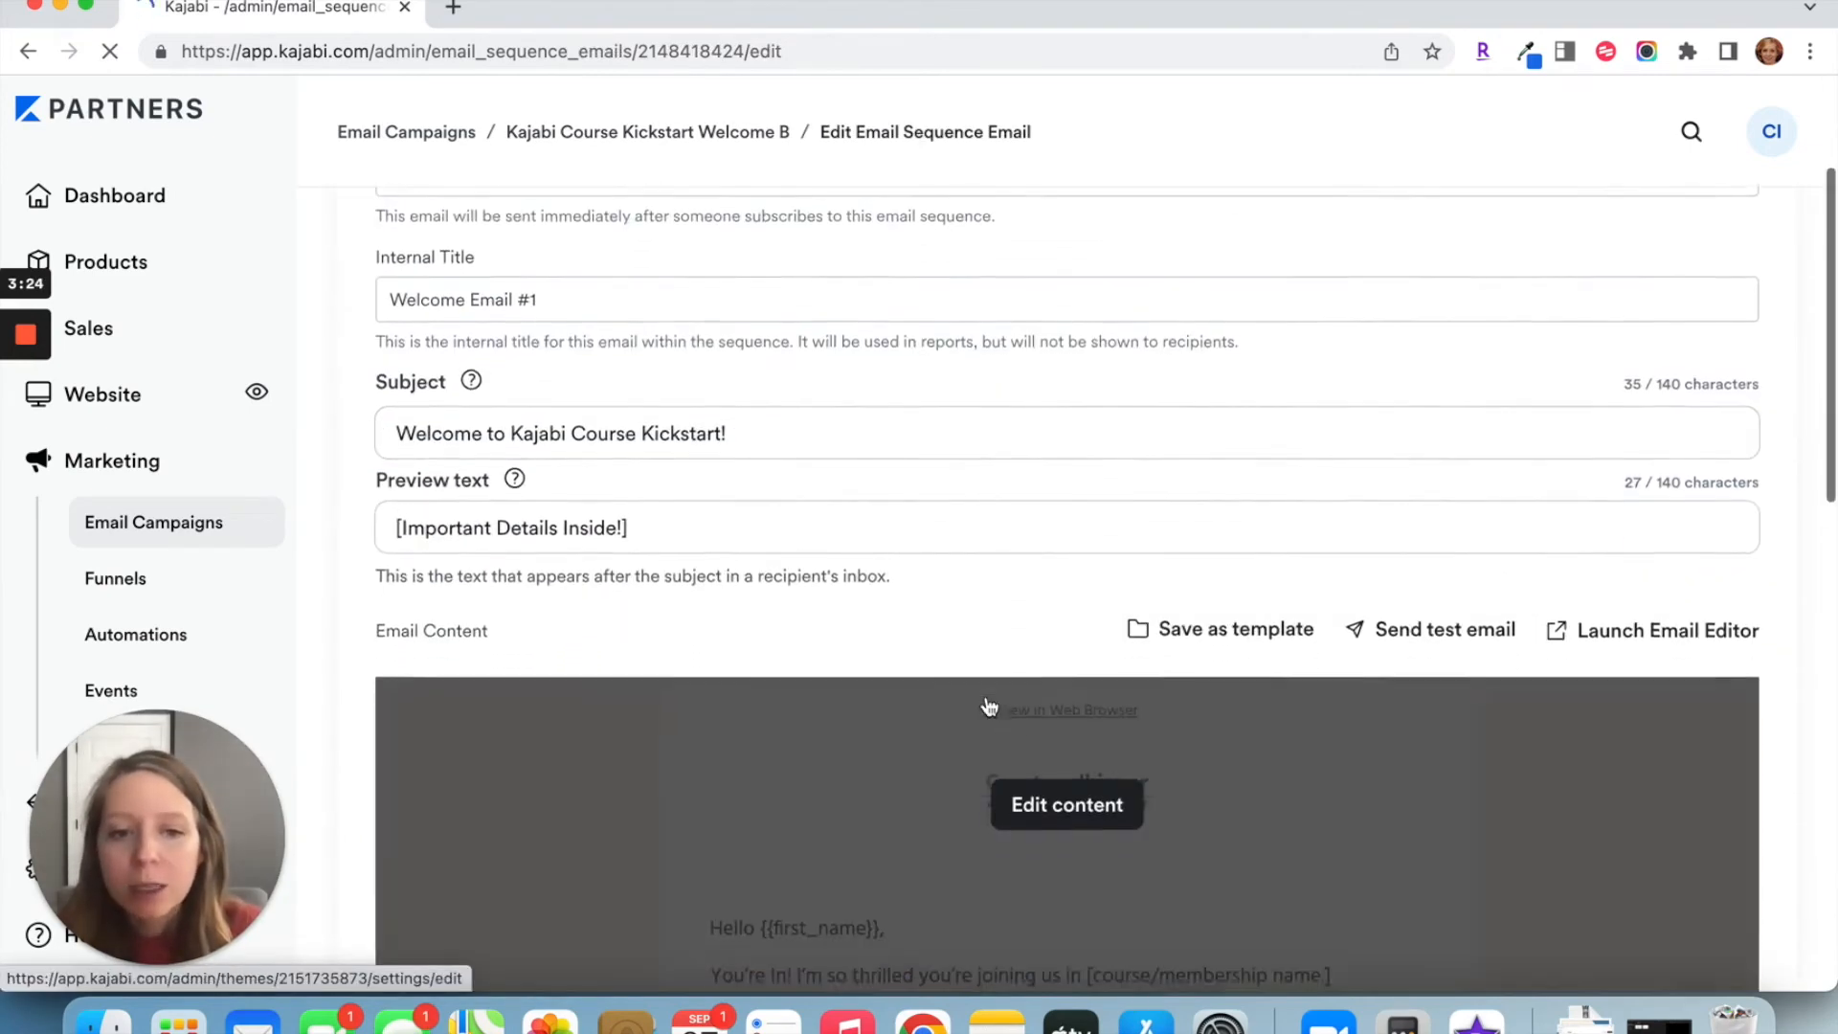
pyautogui.scroll(-10, 989, 706)
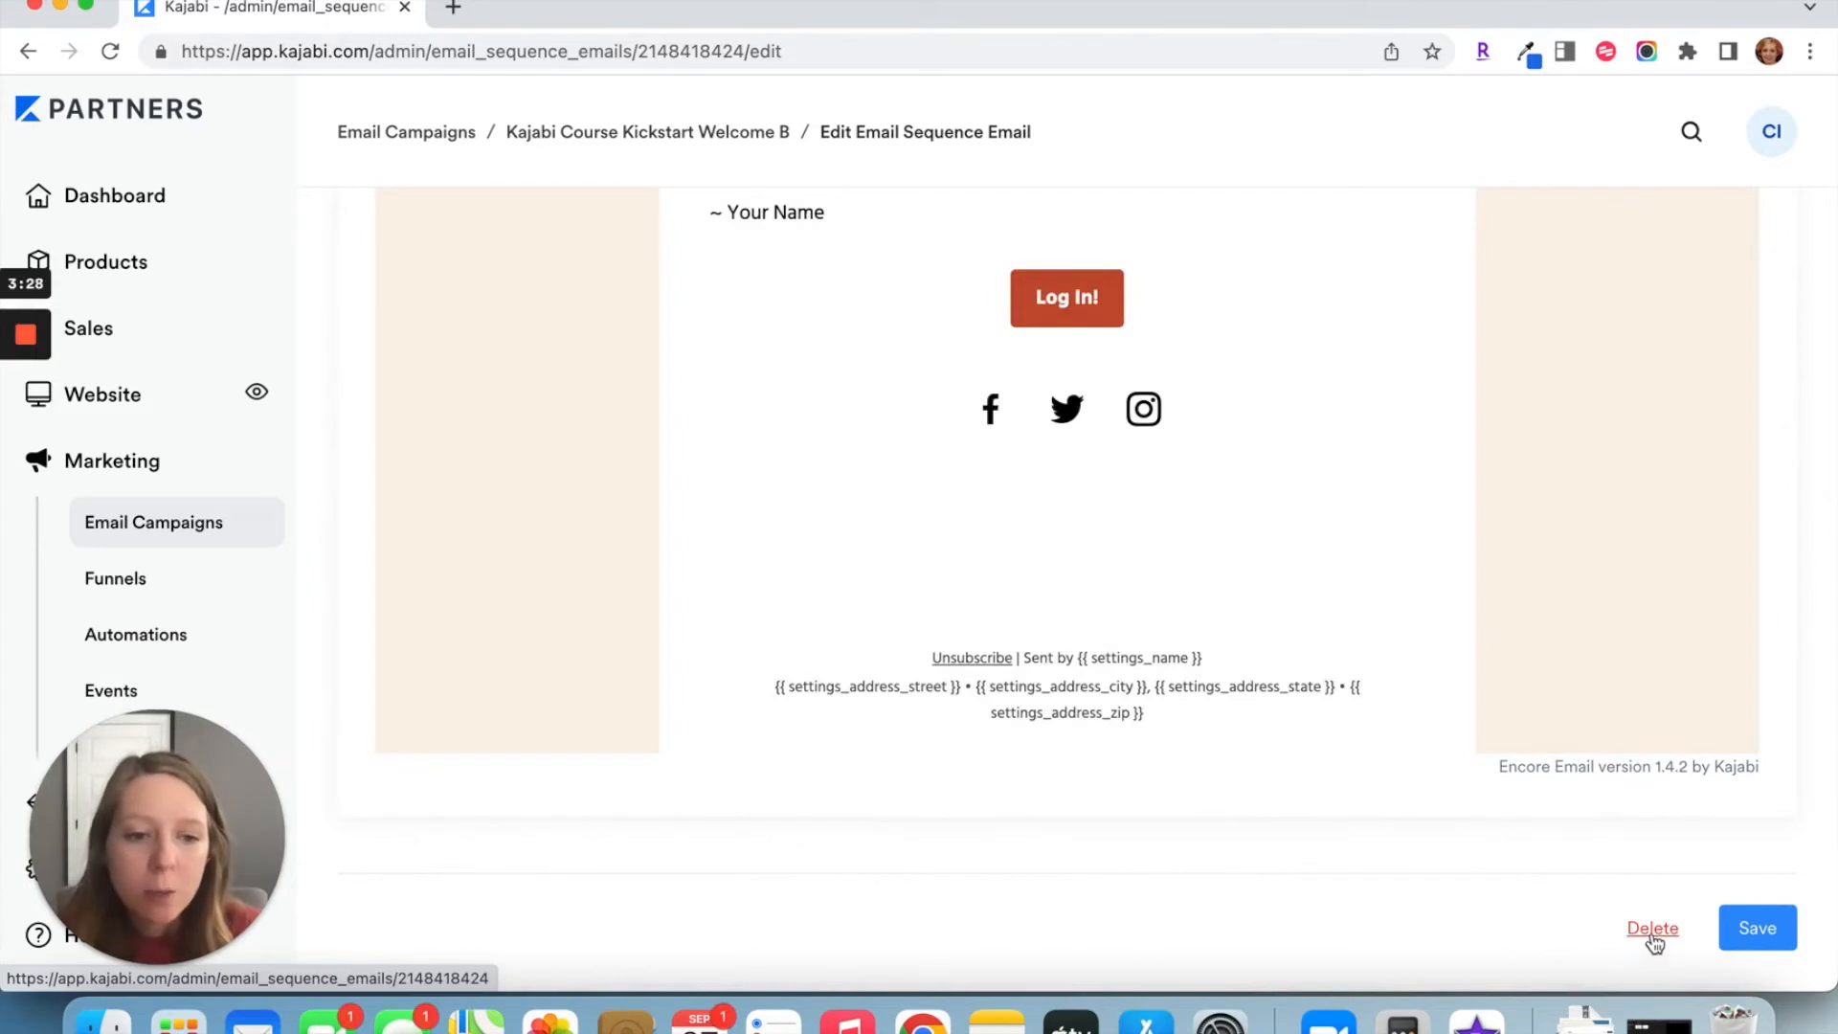
pyautogui.click(1652, 938)
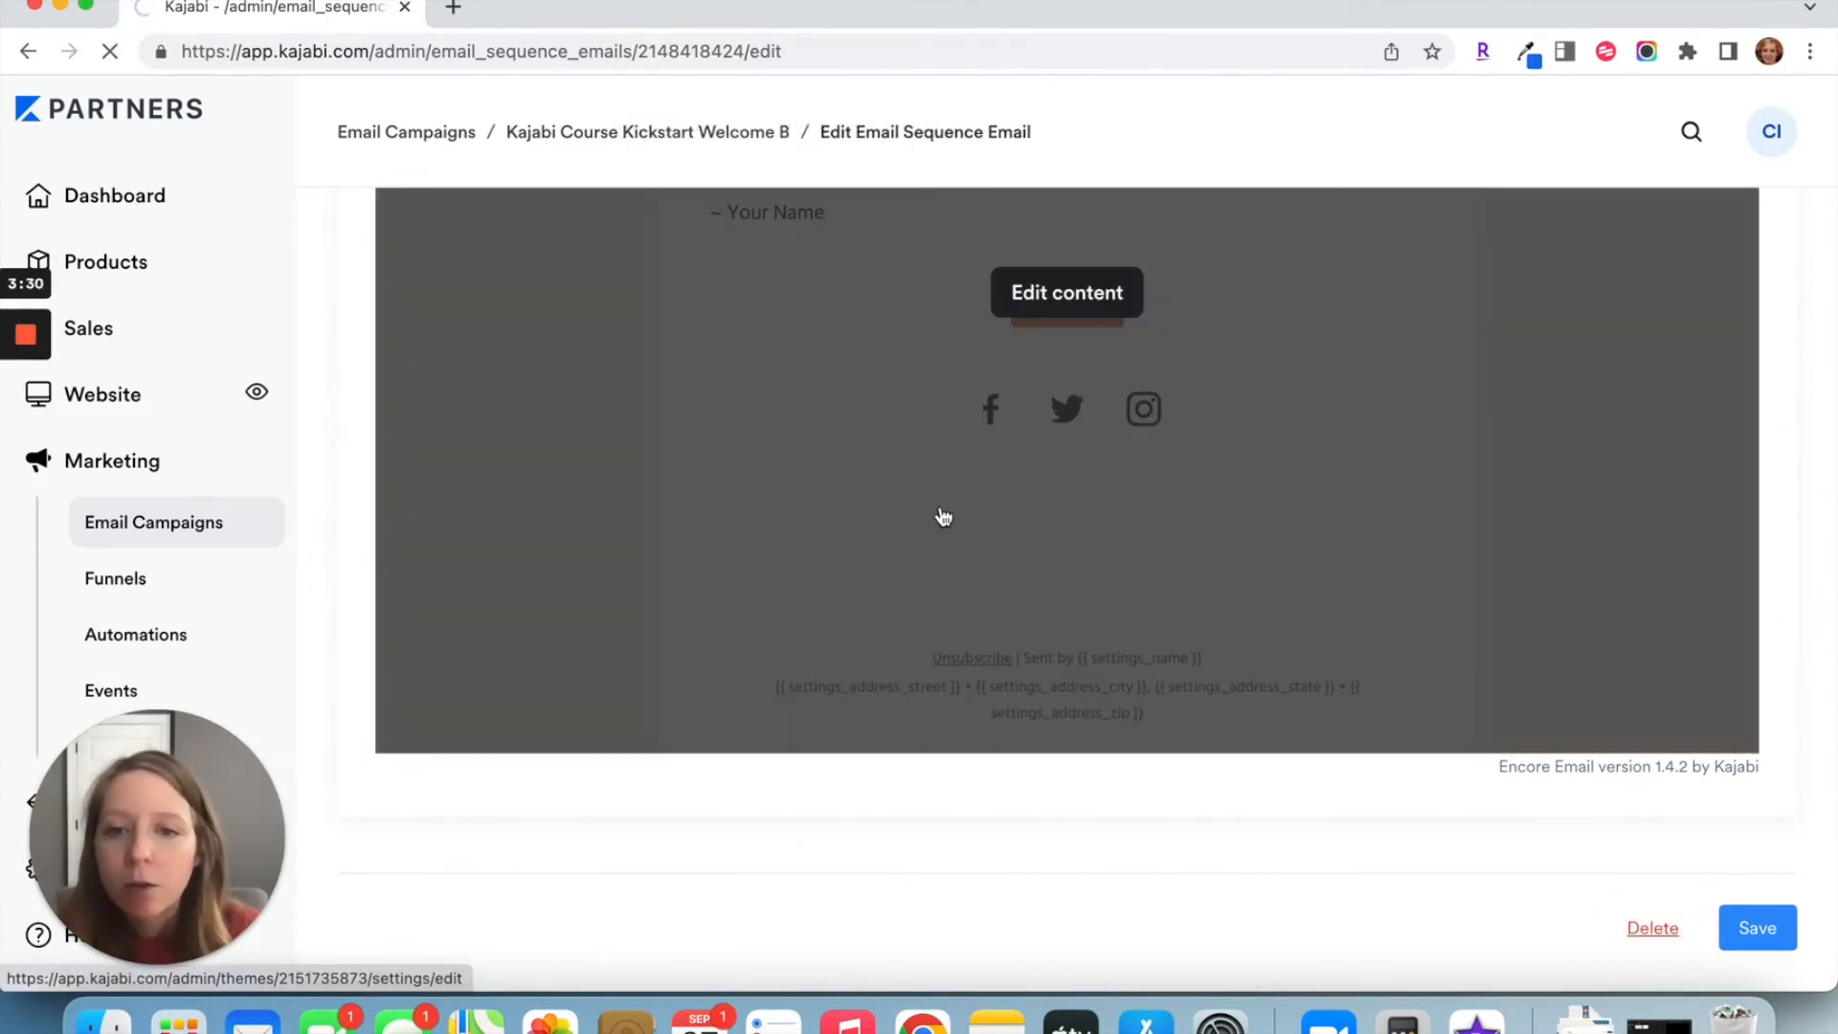
# Step: Review Welcome Email #2 in the Welcome B sequence, checking its day, internal title, subject and email content
pyautogui.scroll(-4, 943, 517)
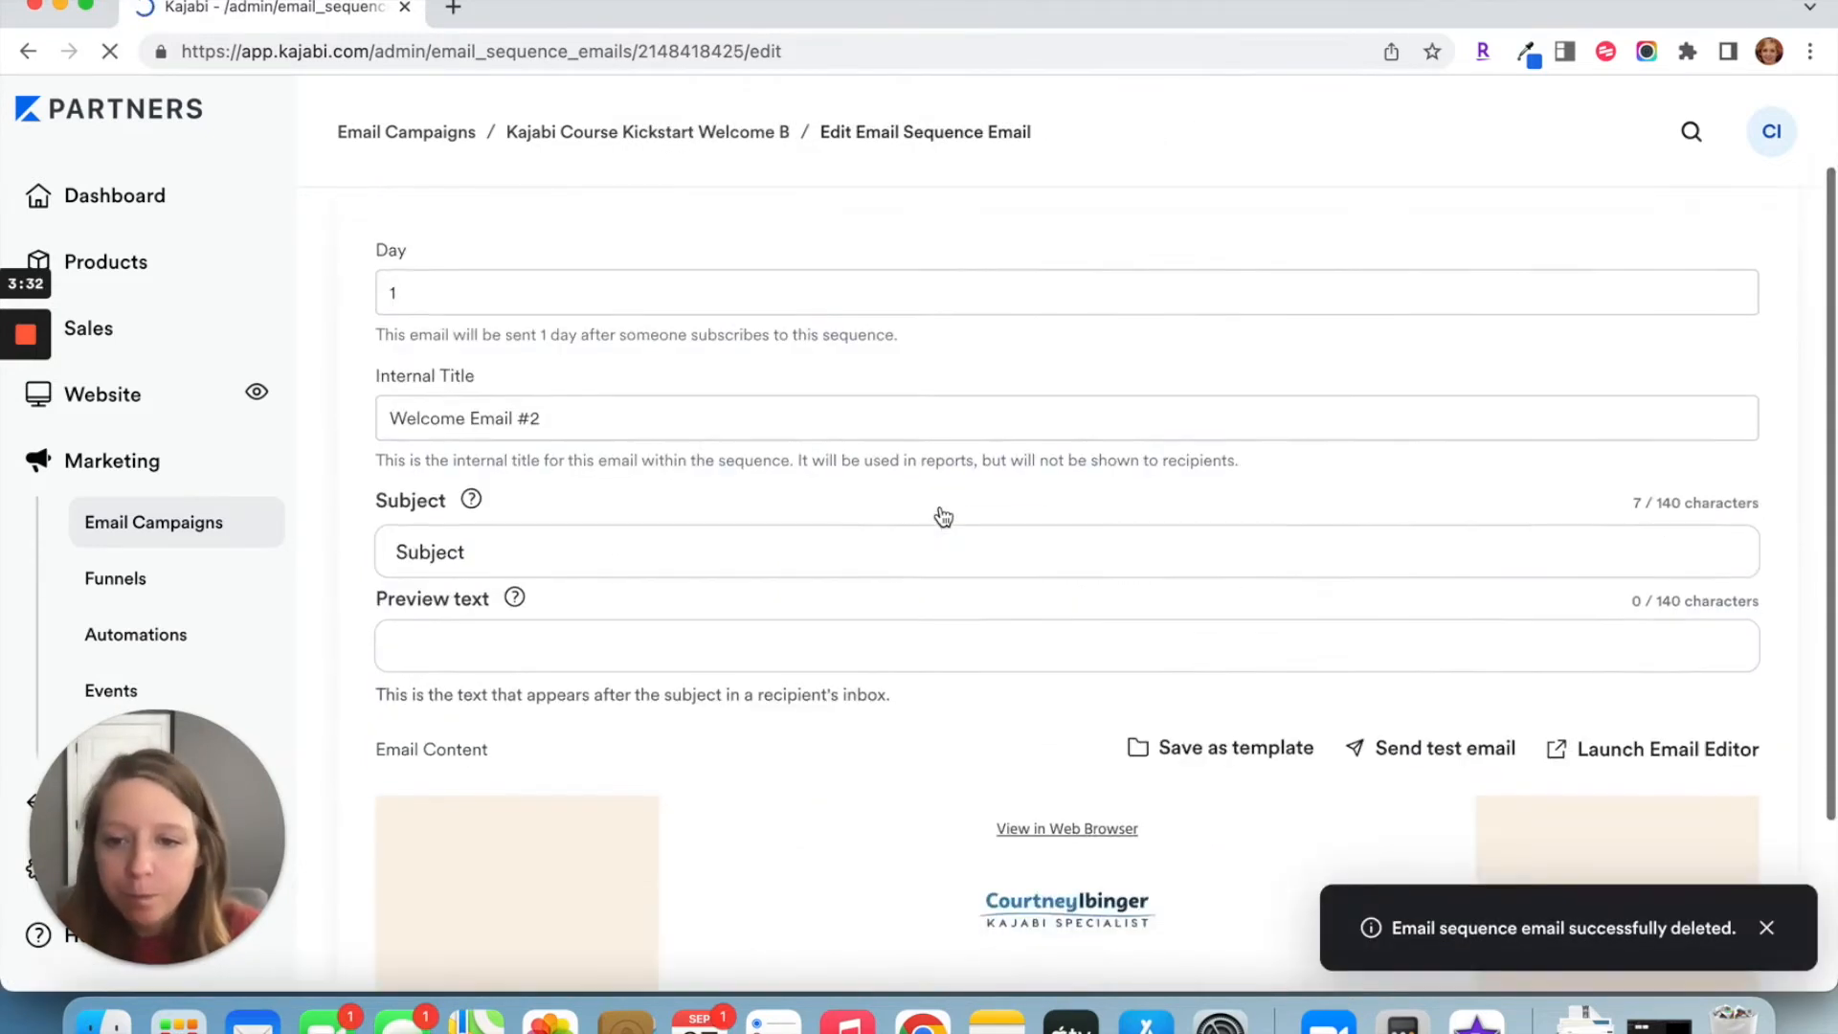
pyautogui.scroll(4, 943, 518)
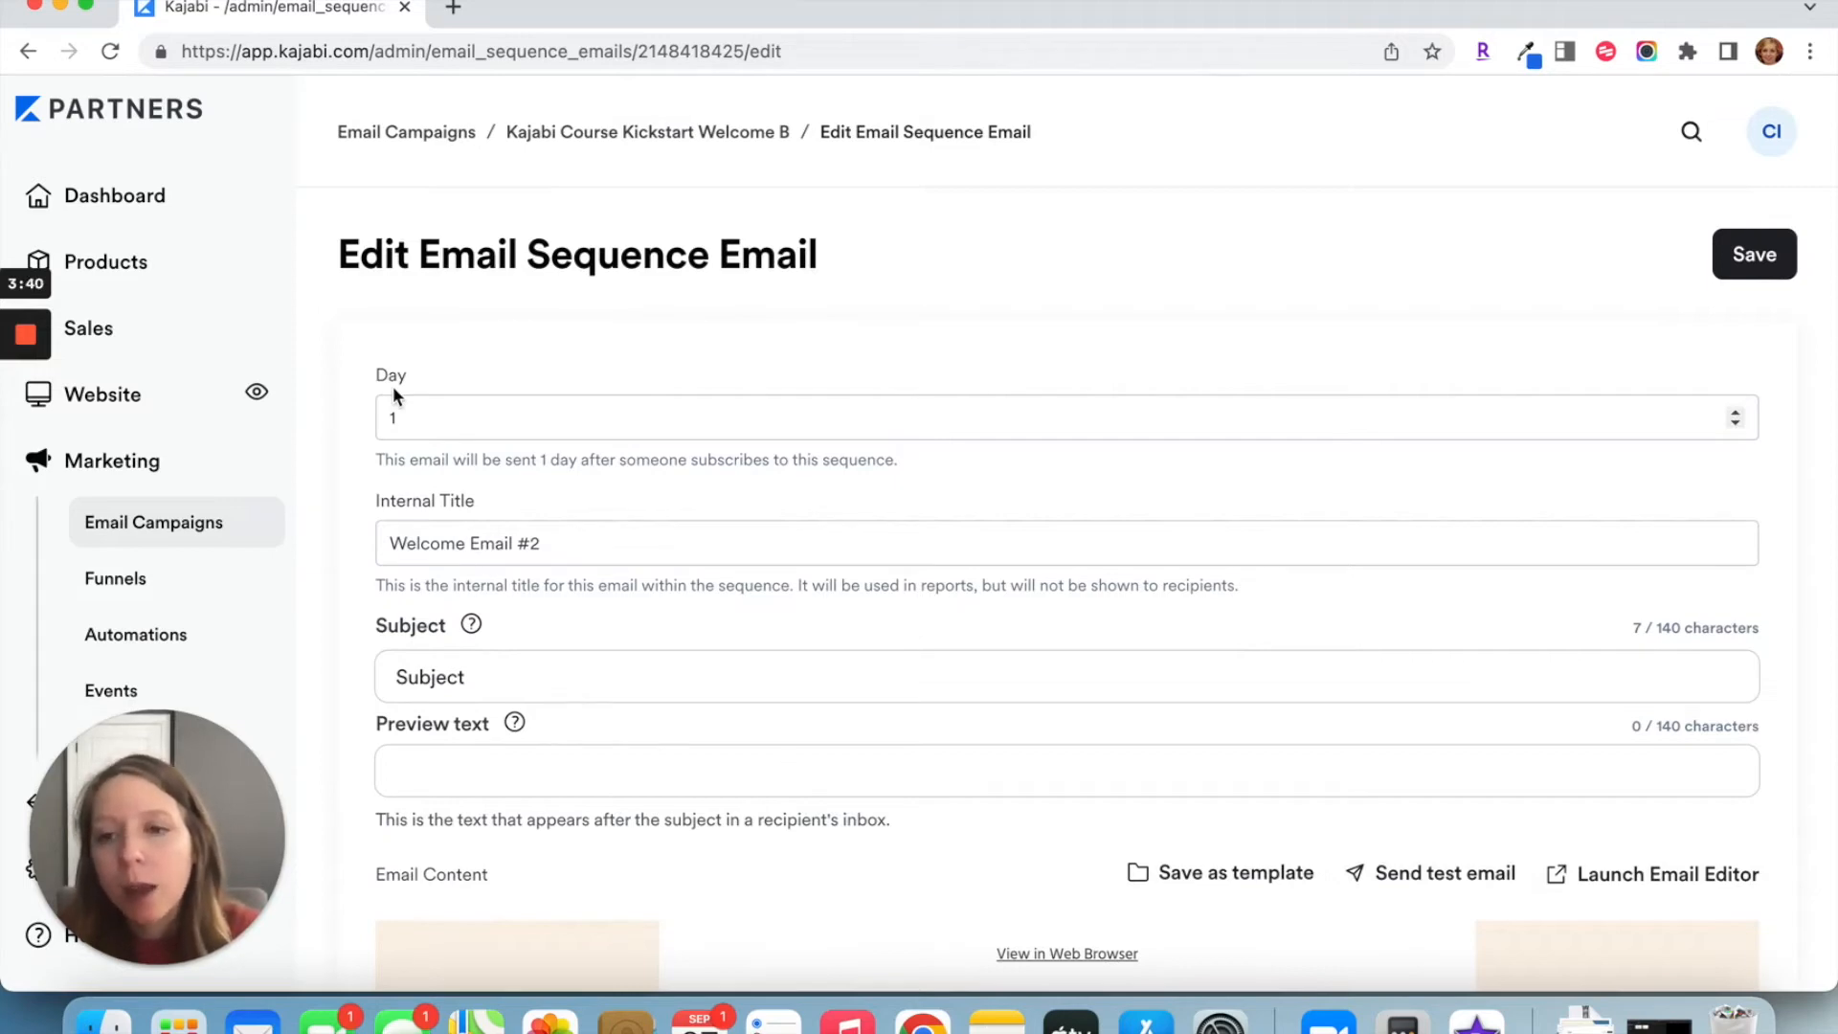
pyautogui.scroll(-3, 451, 370)
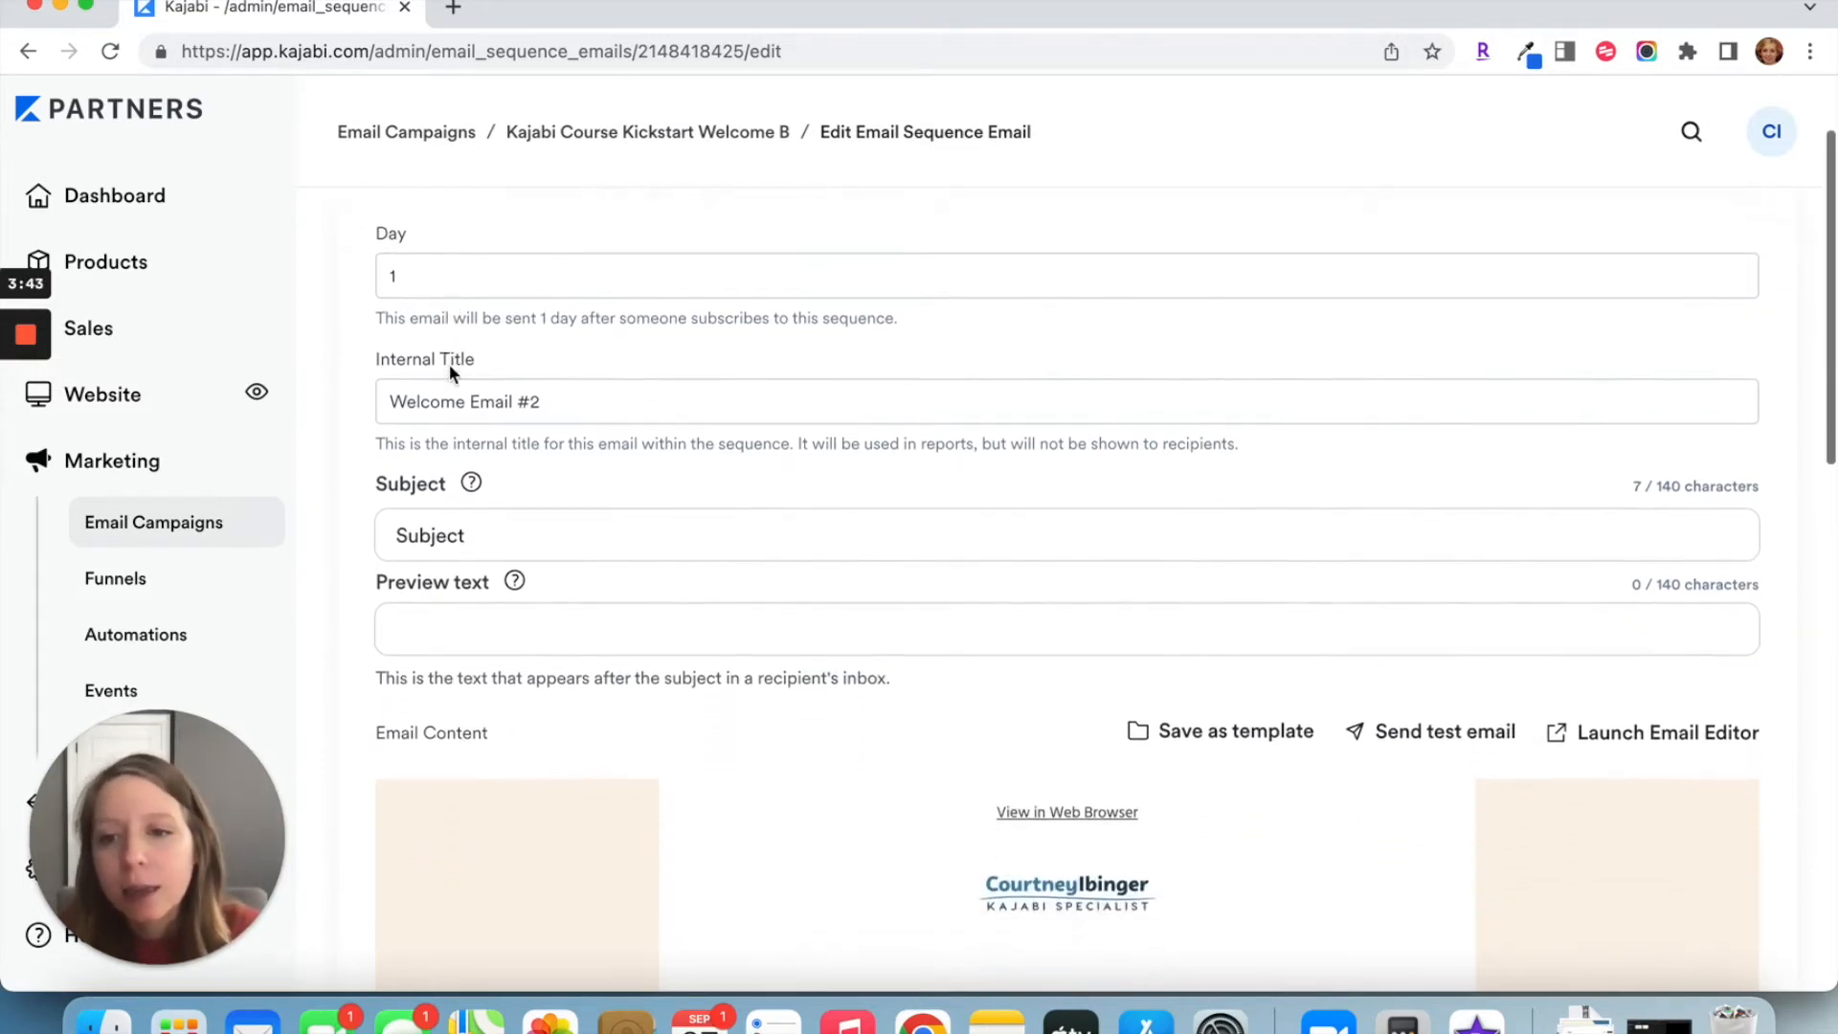
pyautogui.scroll(-2, 450, 364)
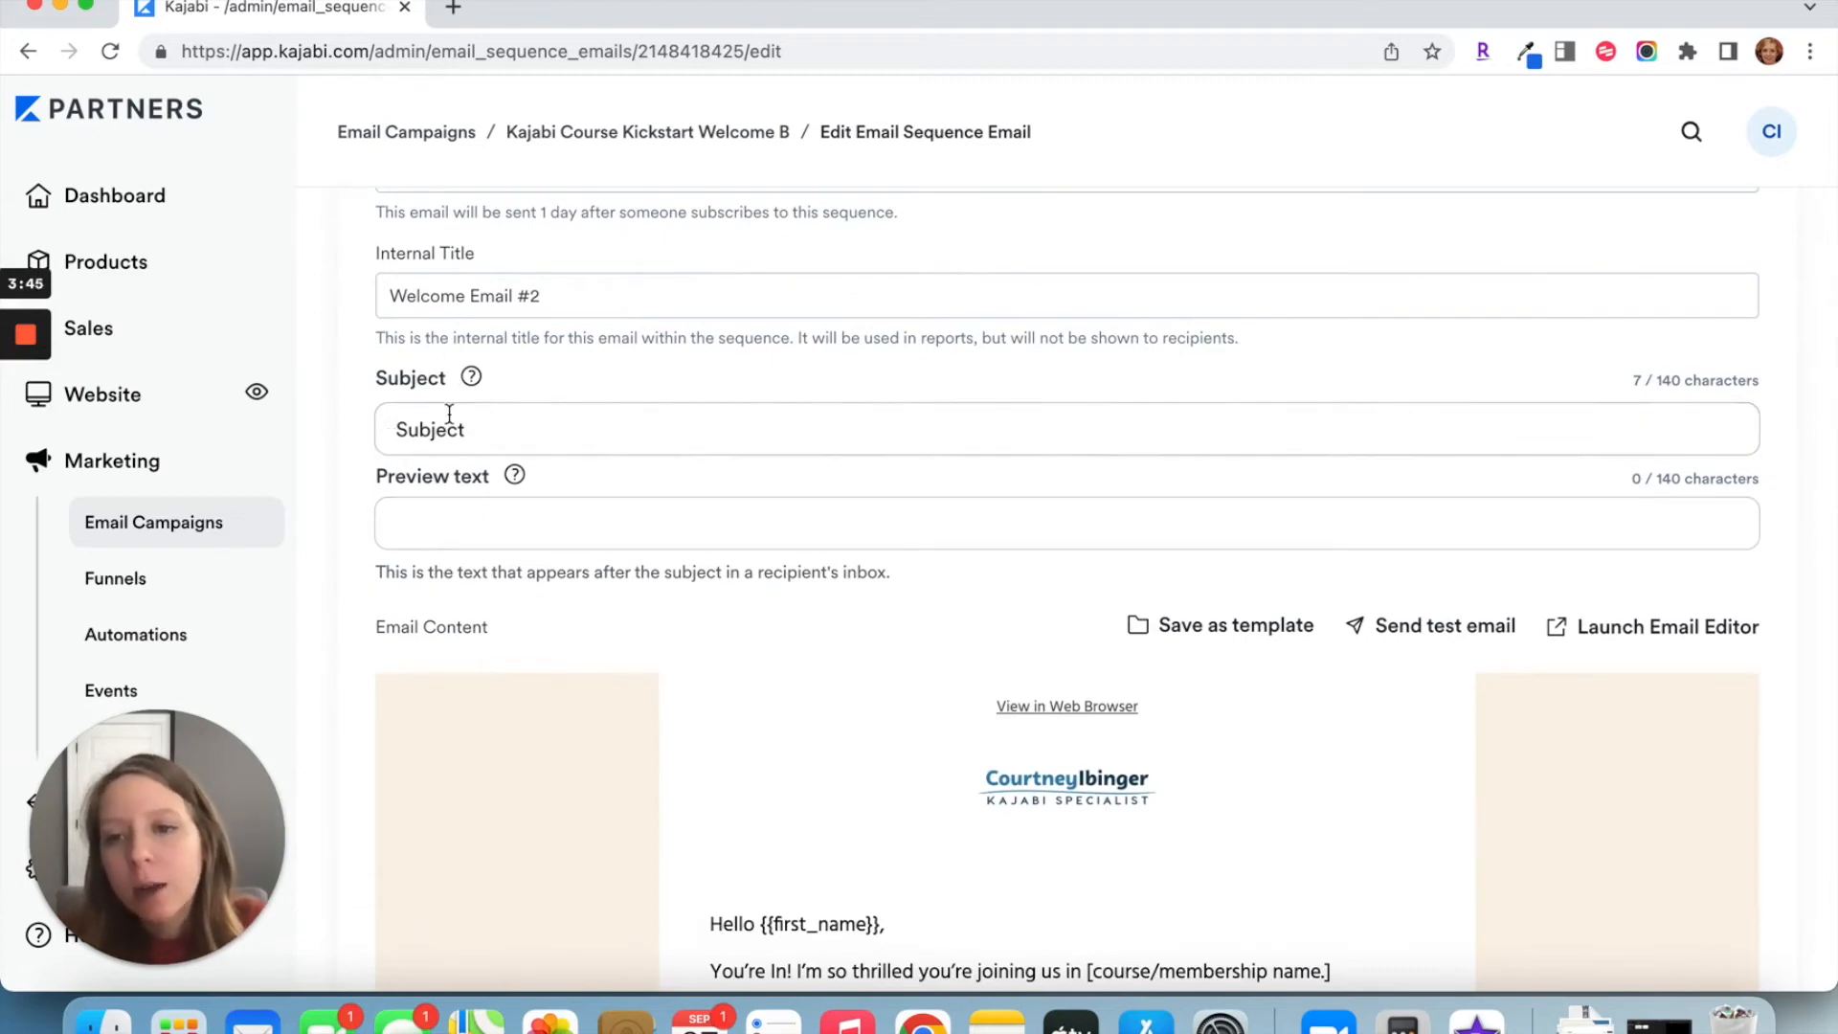
pyautogui.scroll(-4, 488, 508)
pyautogui.moveTo(859, 548)
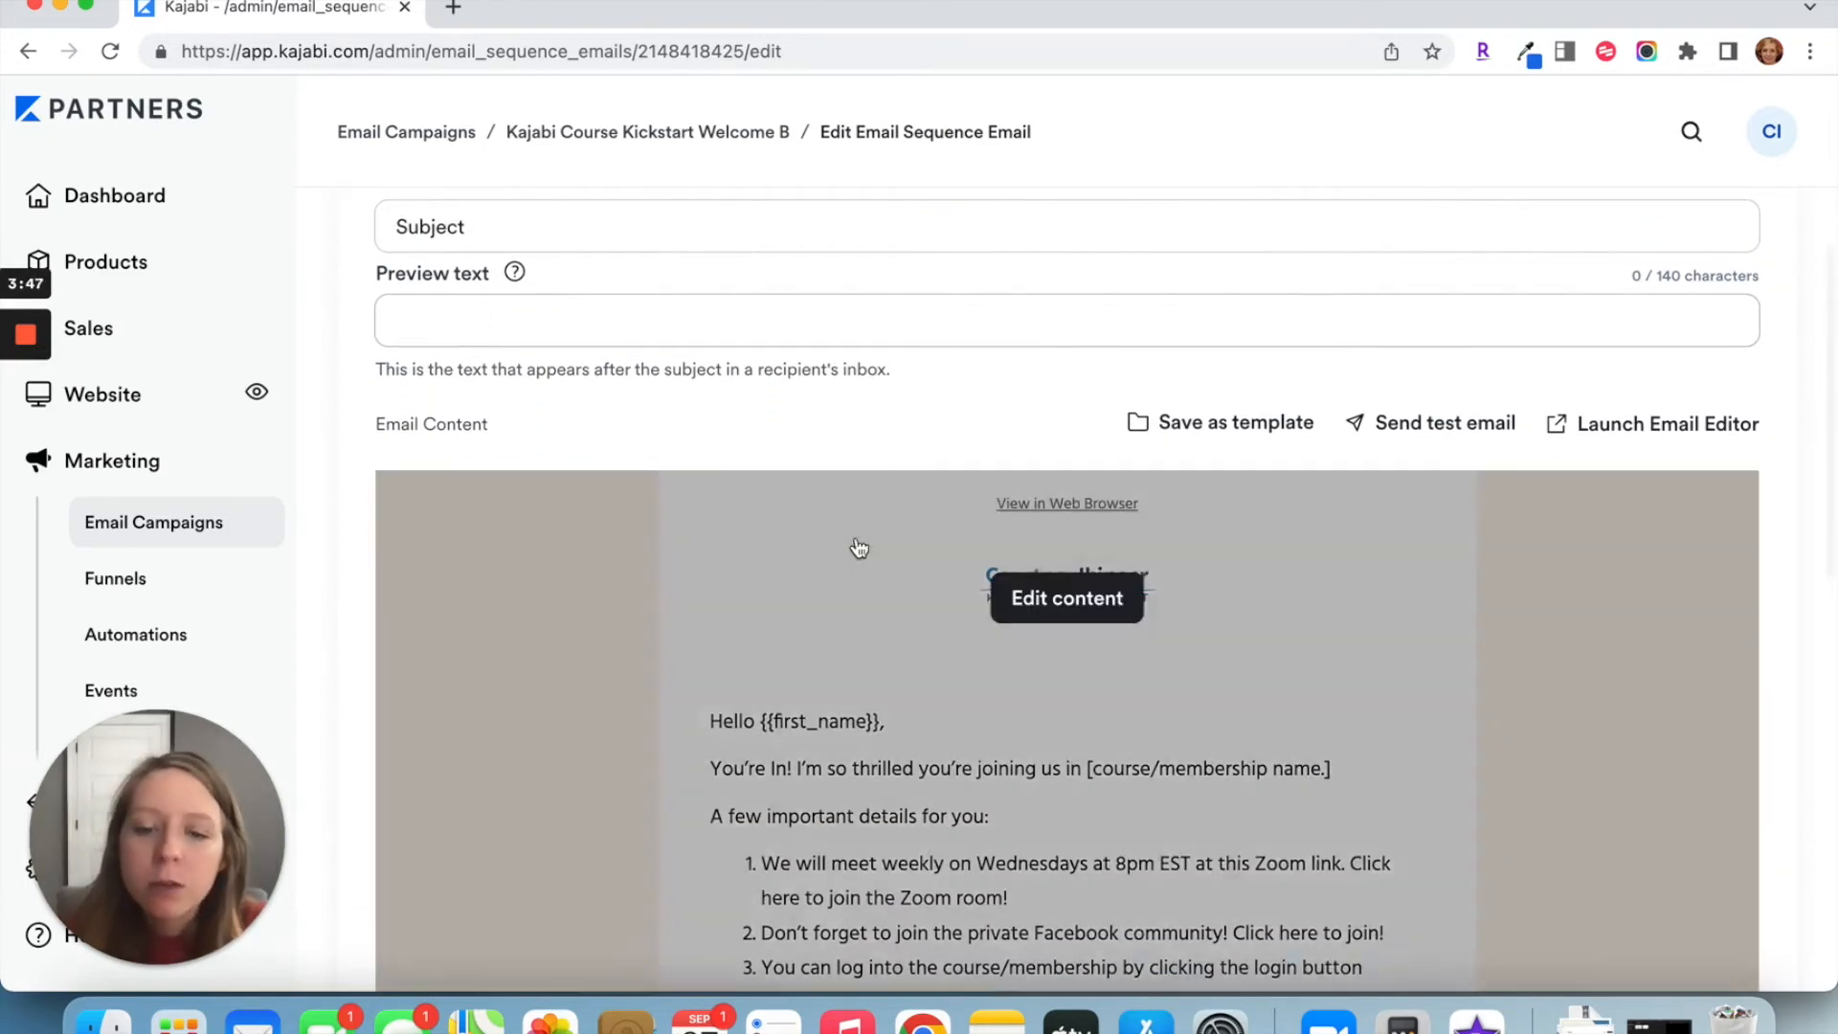
pyautogui.scroll(-4, 843, 557)
pyautogui.scroll(-6, 1030, 565)
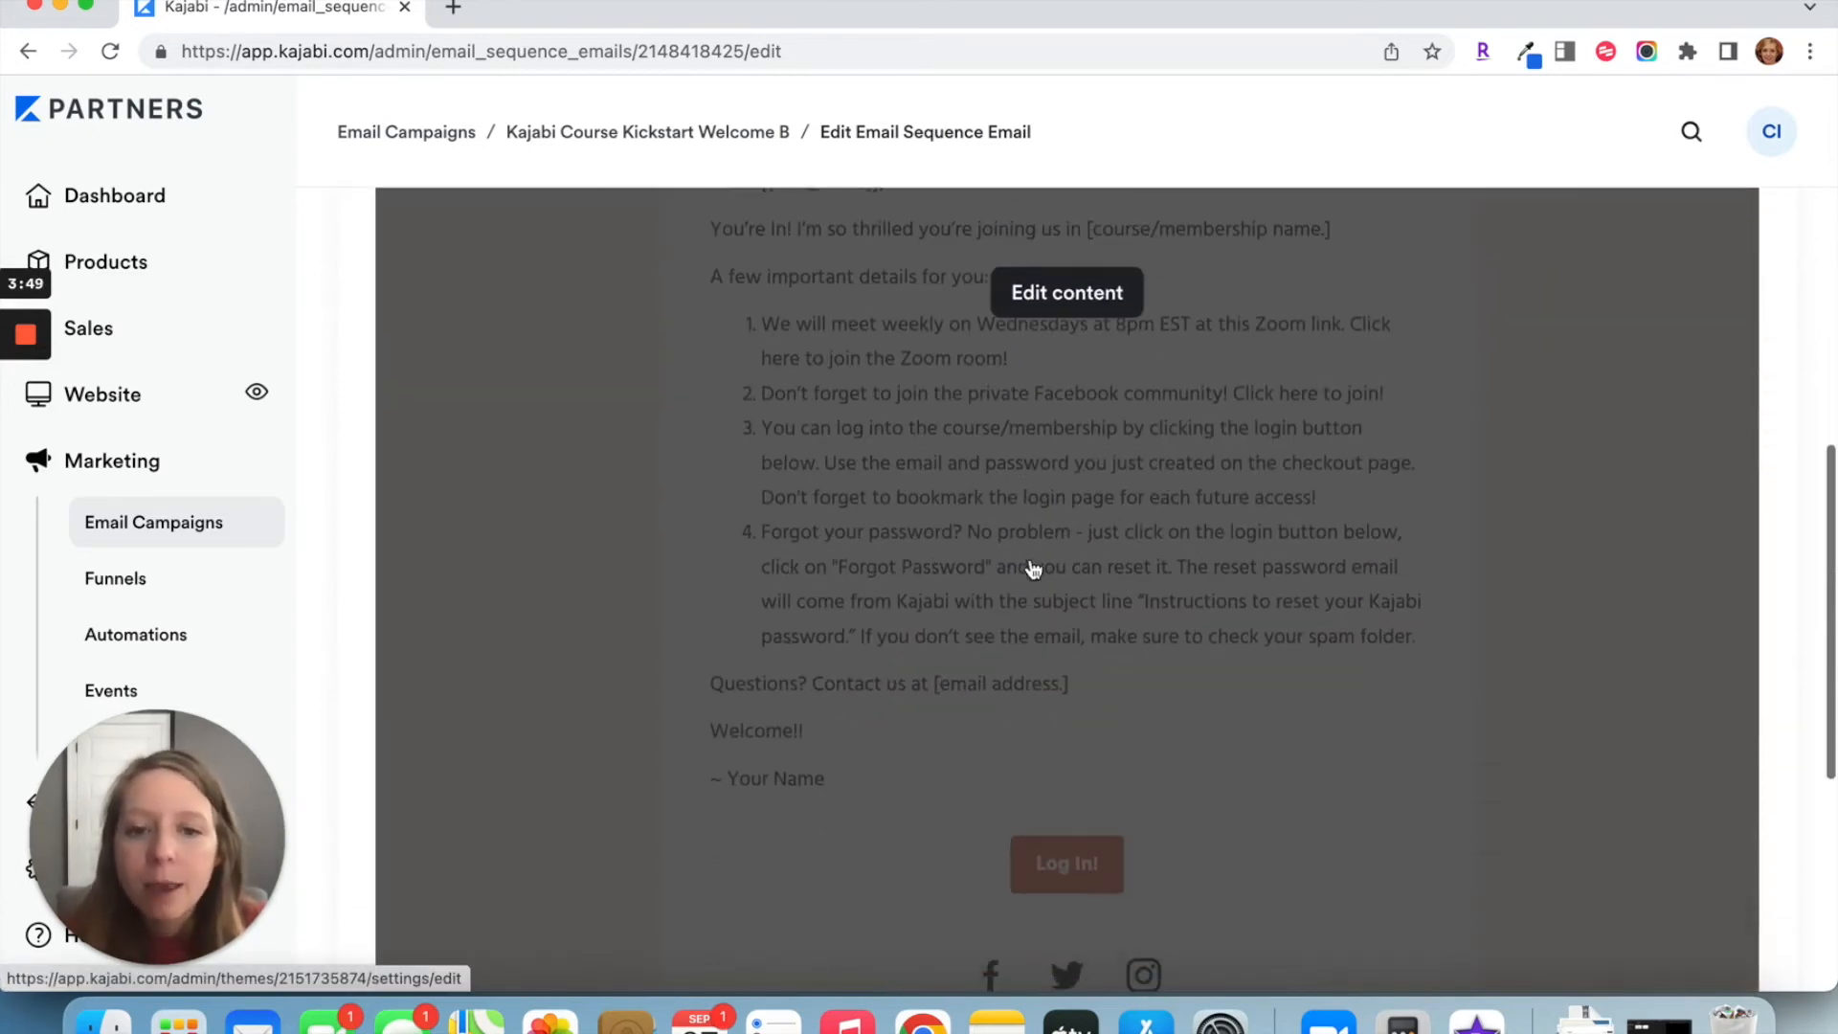
pyautogui.scroll(12, 1102, 670)
pyautogui.scroll(-10, 1097, 670)
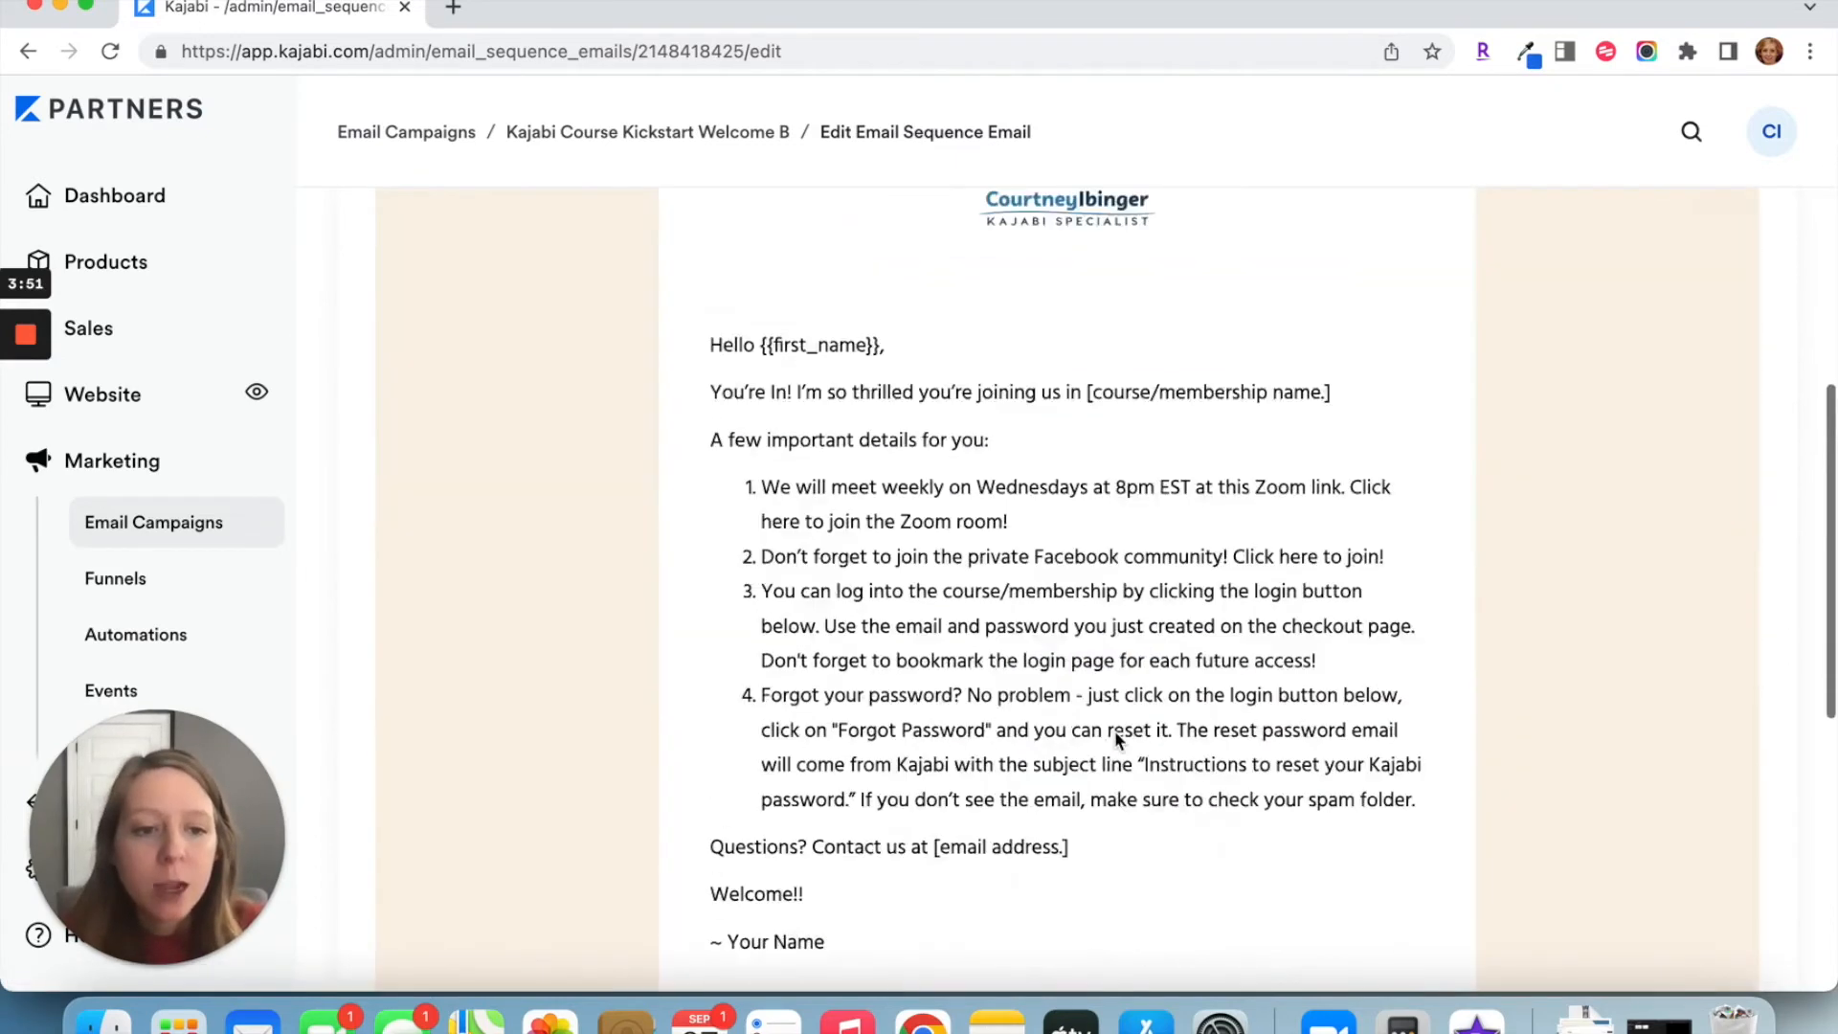
pyautogui.scroll(-12, 1114, 731)
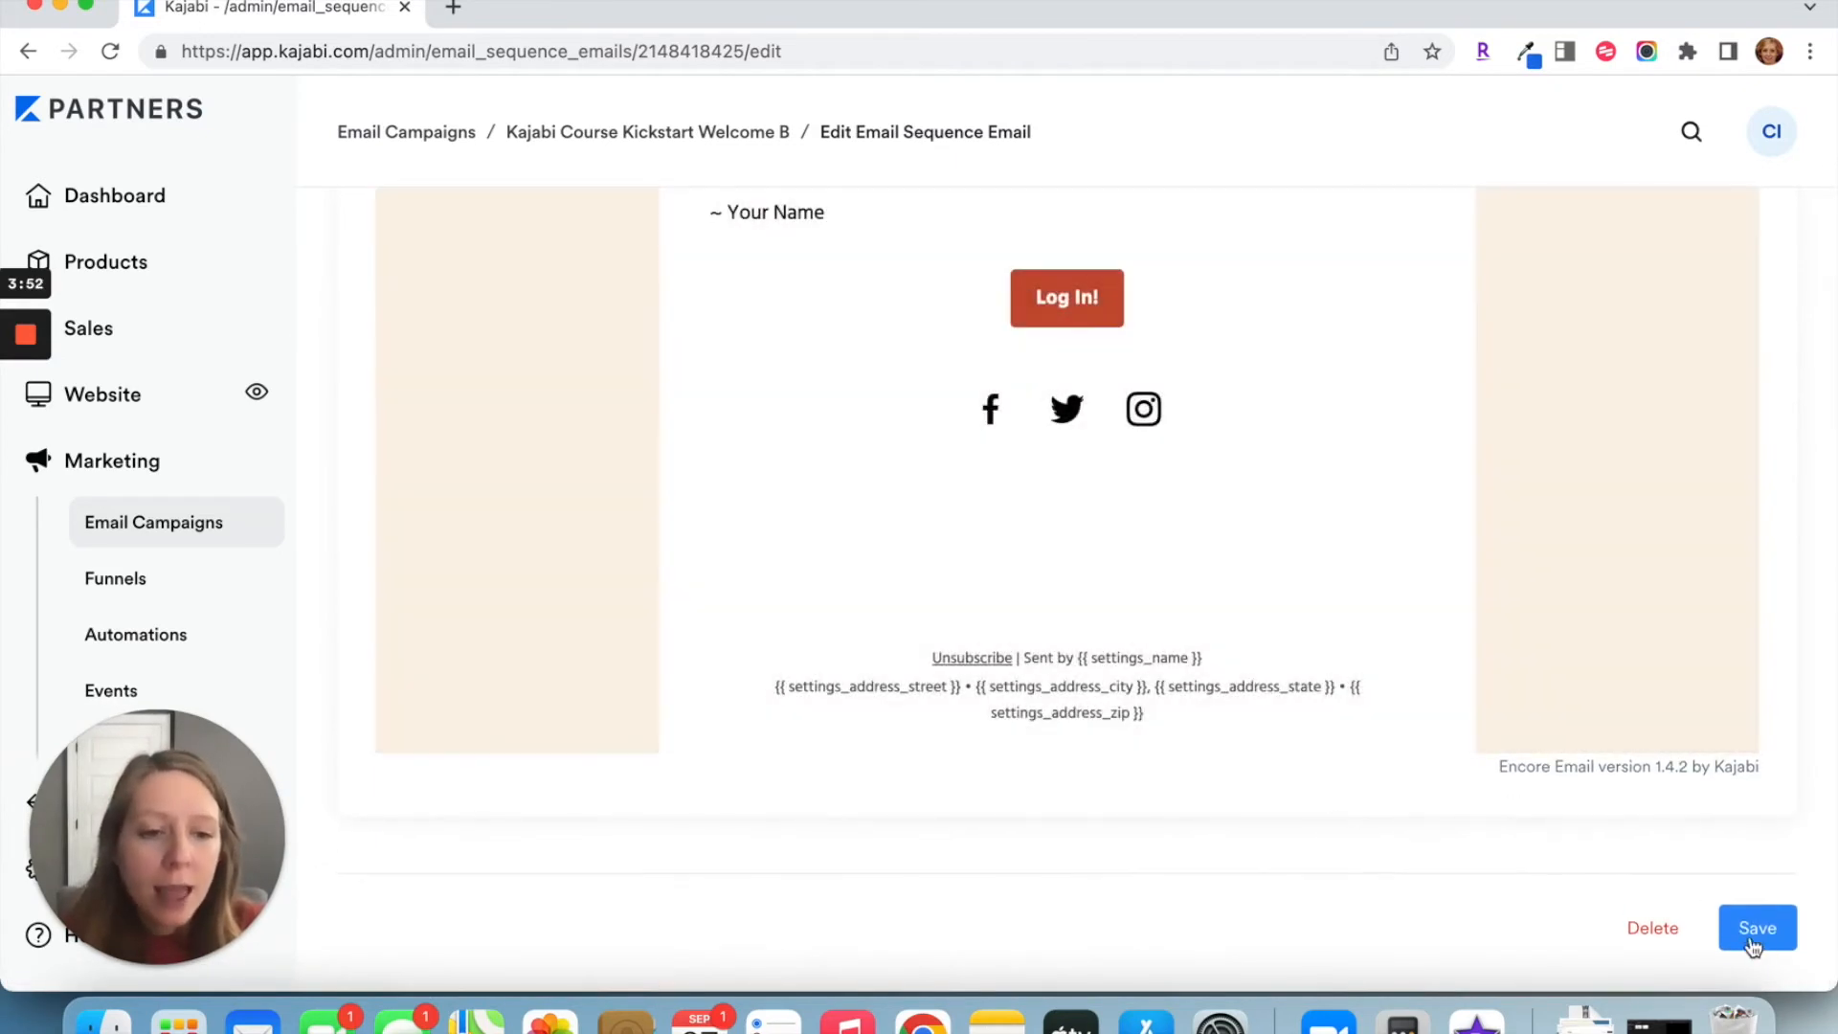
# Step: Save Welcome Email #2 and return through the Welcome B sequence to the Email Campaigns list
pyautogui.click(1760, 931)
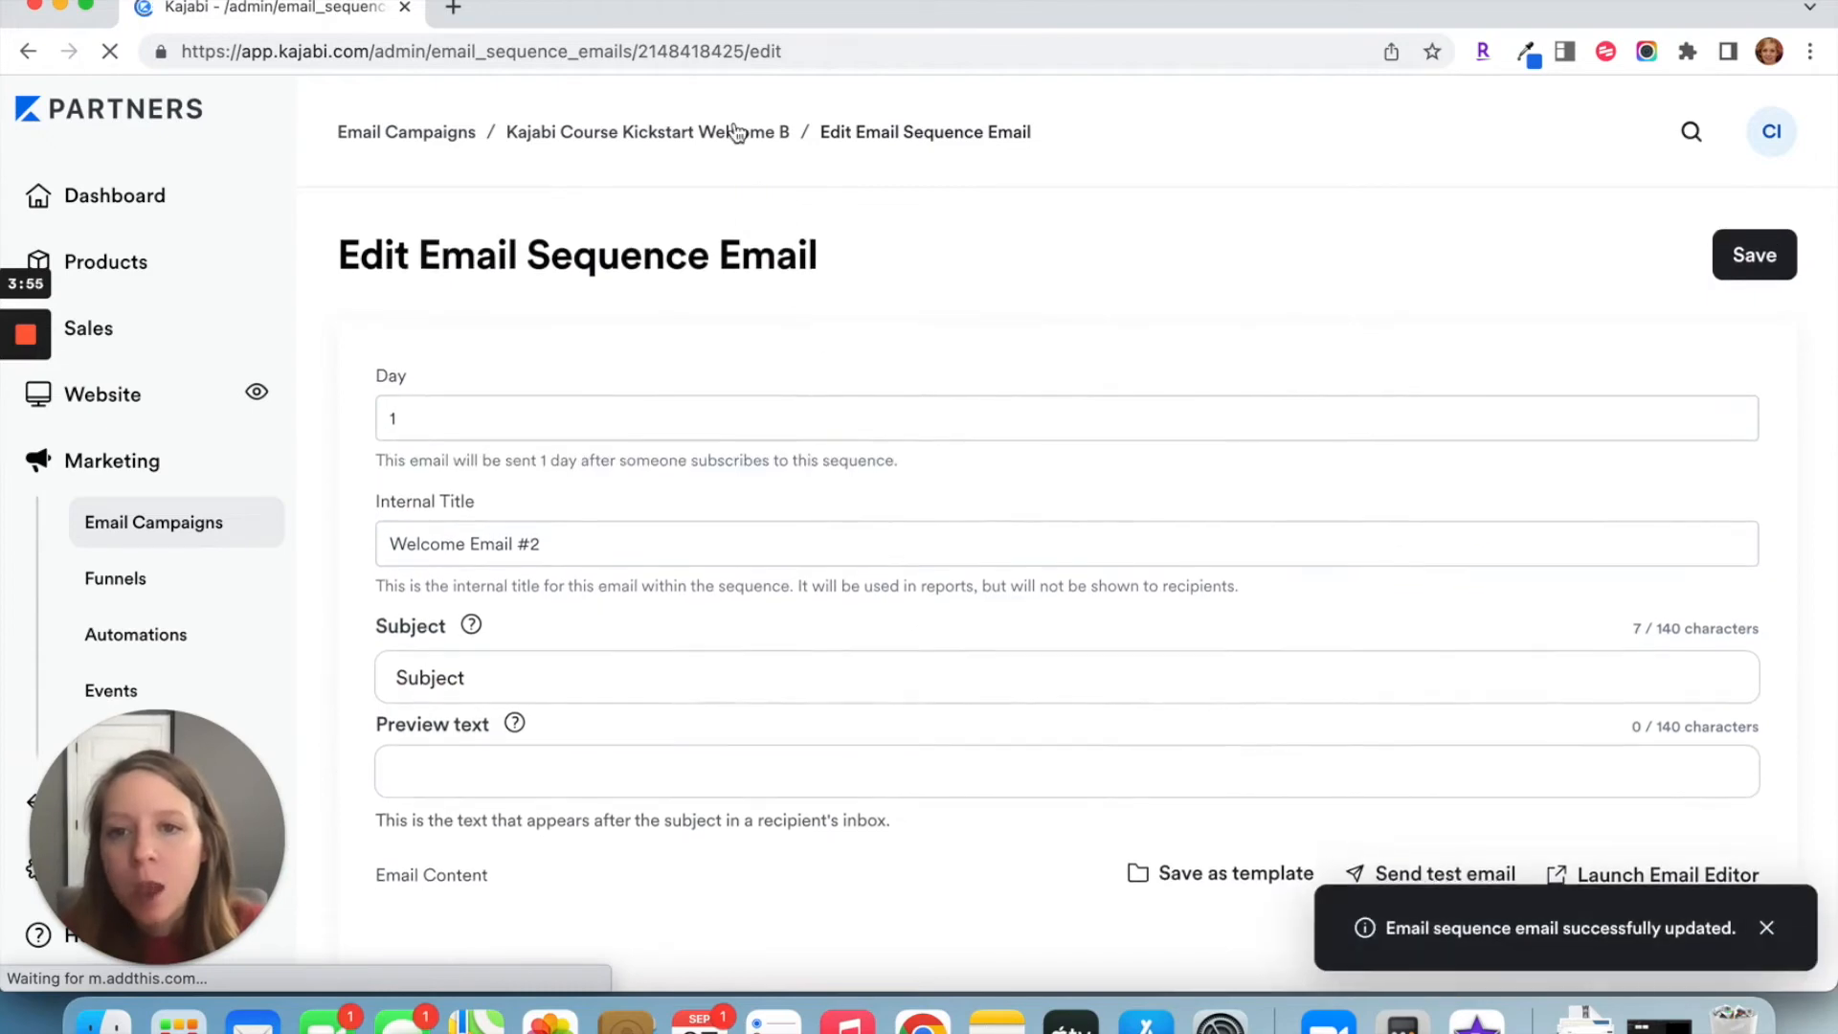
pyautogui.click(735, 131)
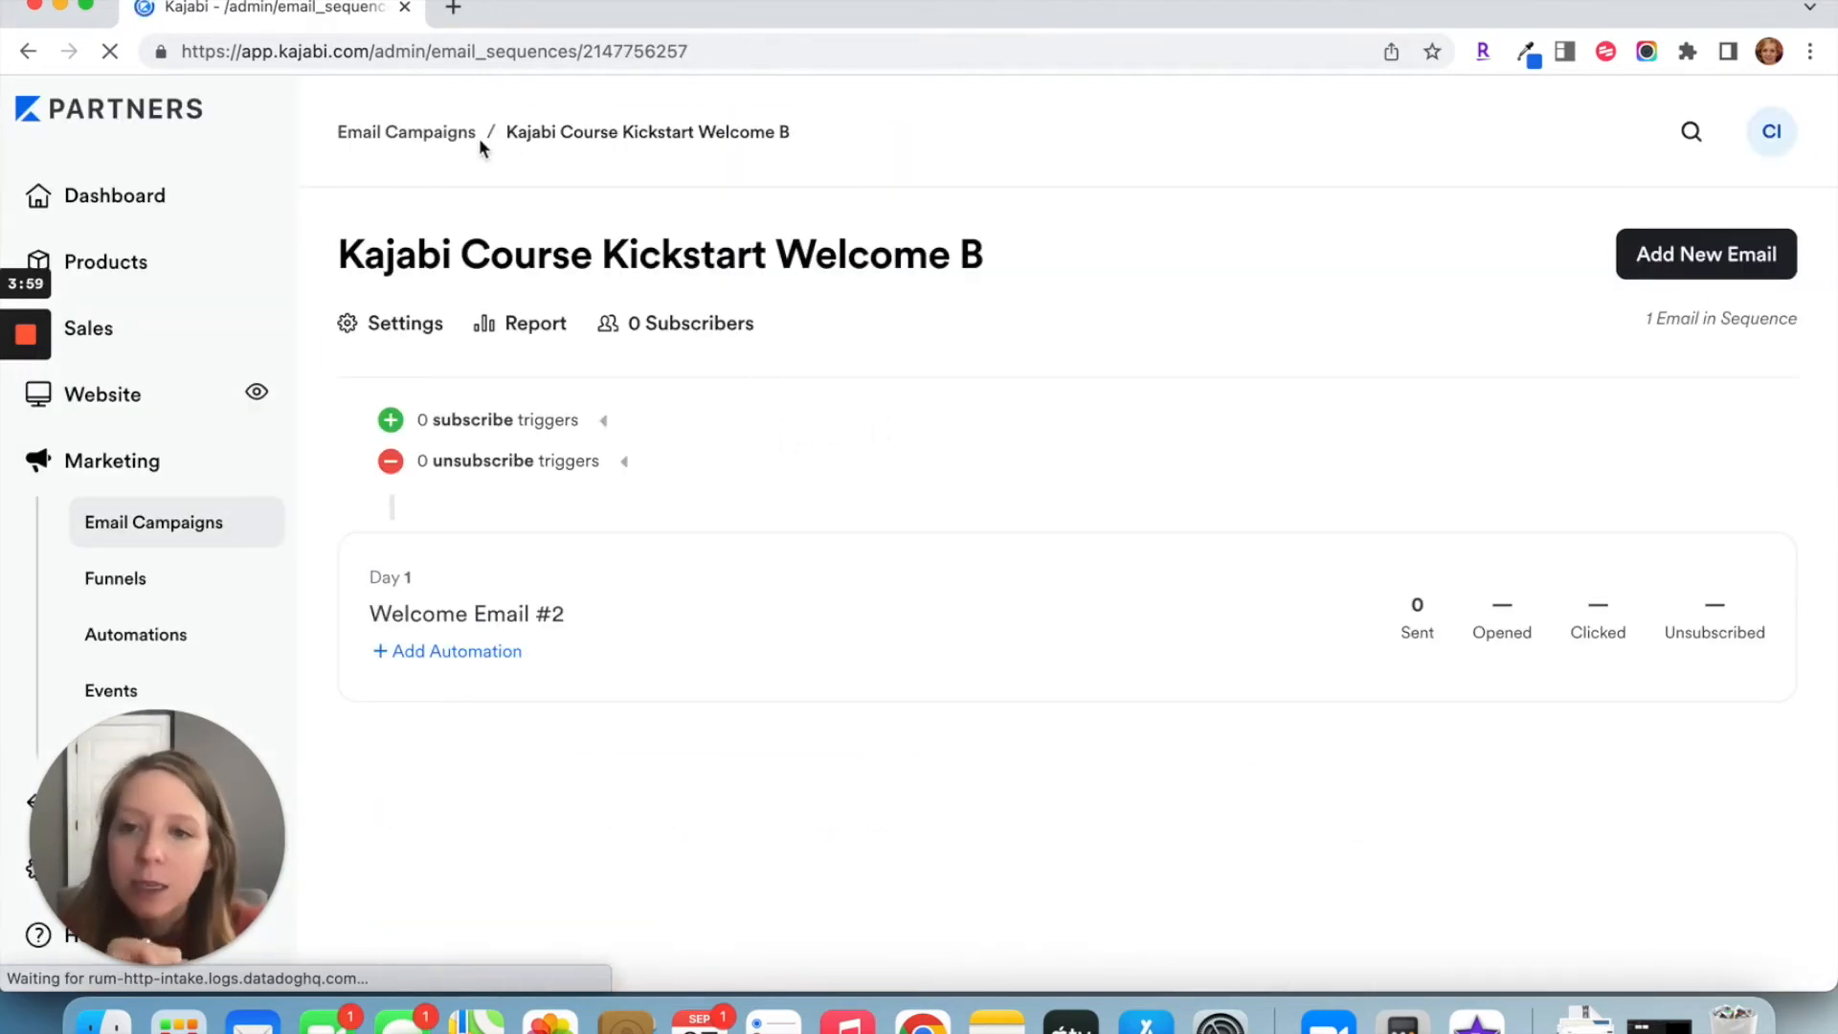
pyautogui.click(421, 131)
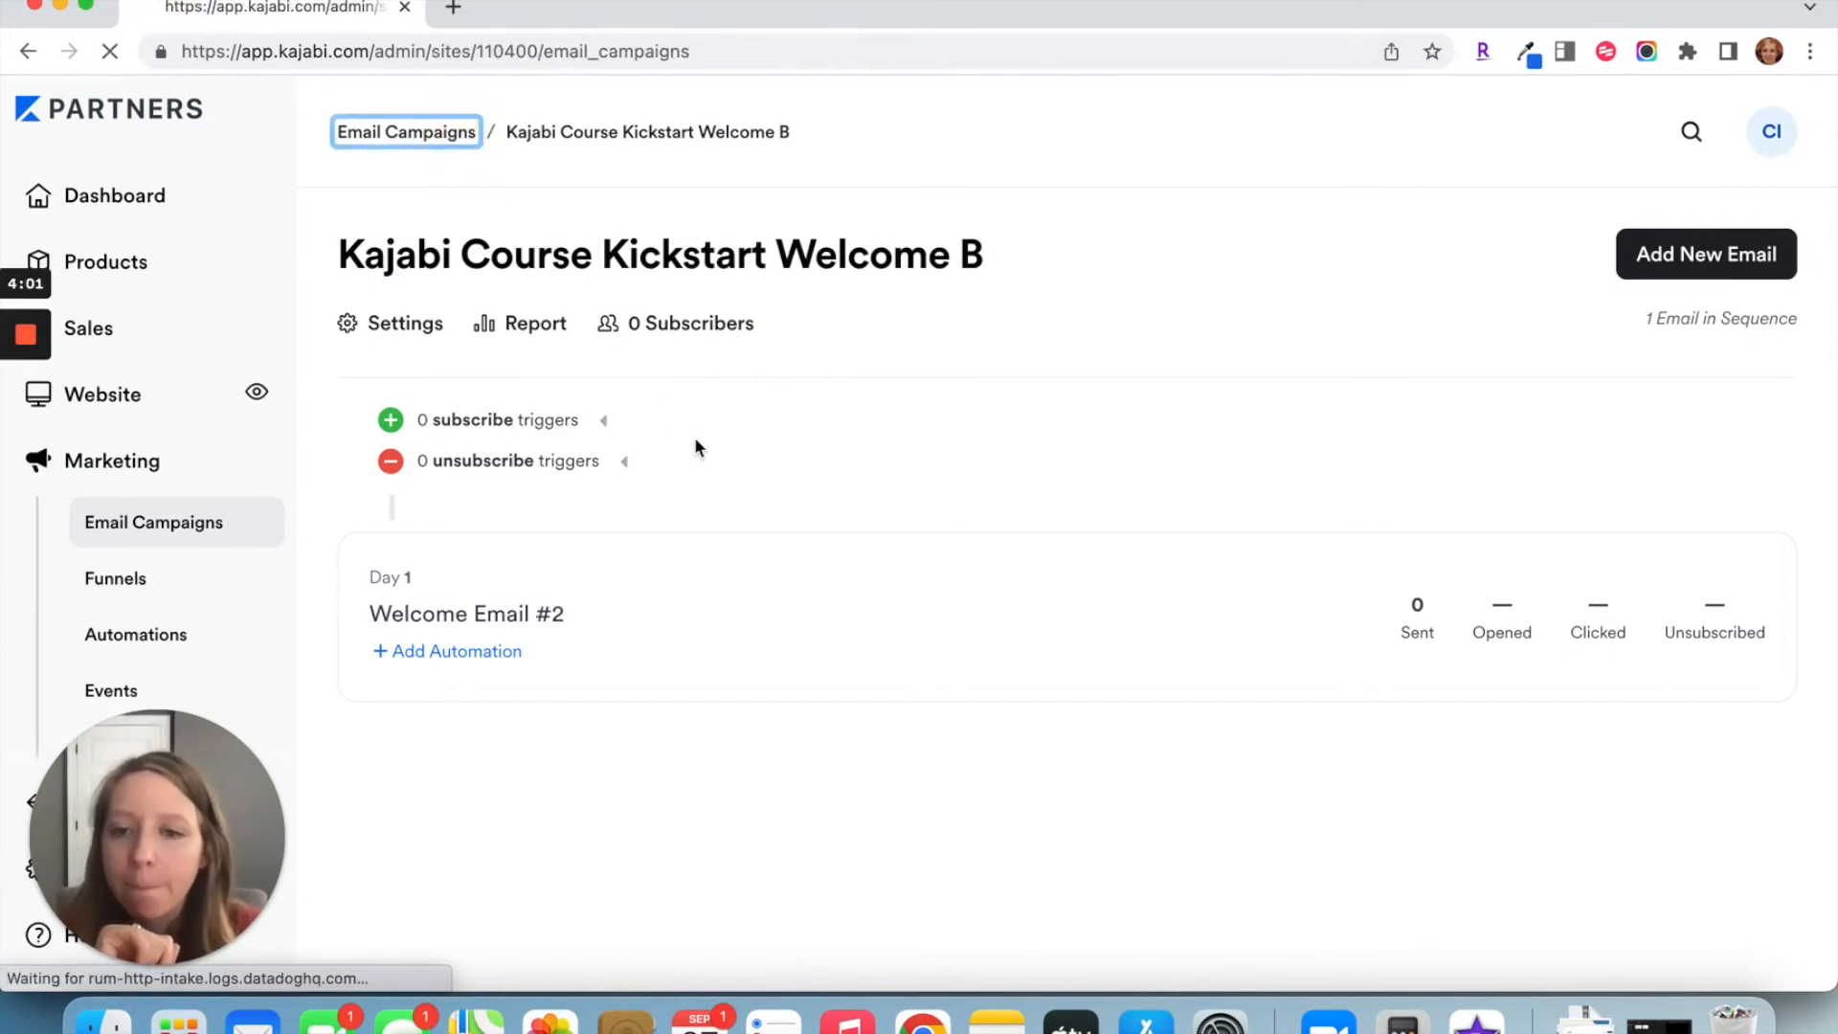